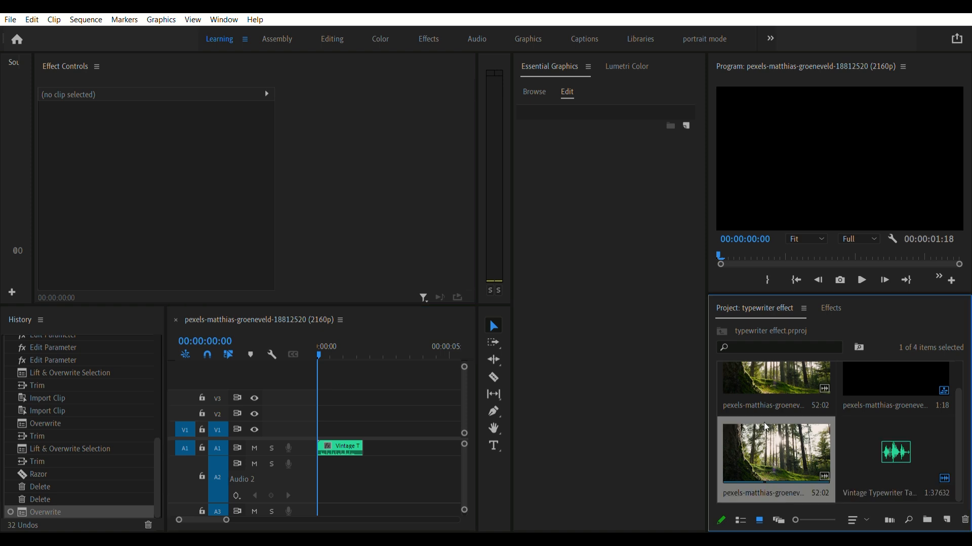
Step: Place the forest video on track V1 directly after the typewriter audio clip and move the playhead onto it
drag(37, 162, 270, 168)
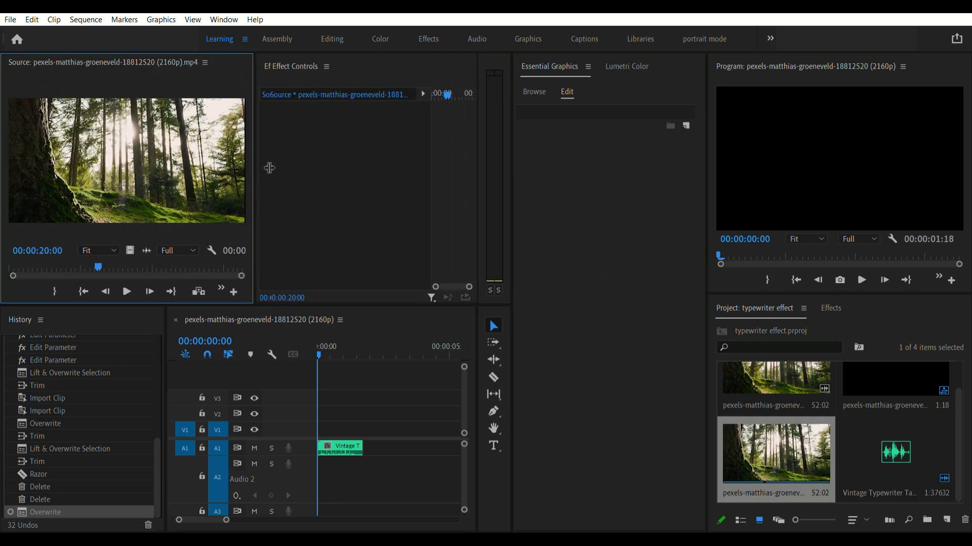
drag(93, 258, 370, 428)
click(384, 340)
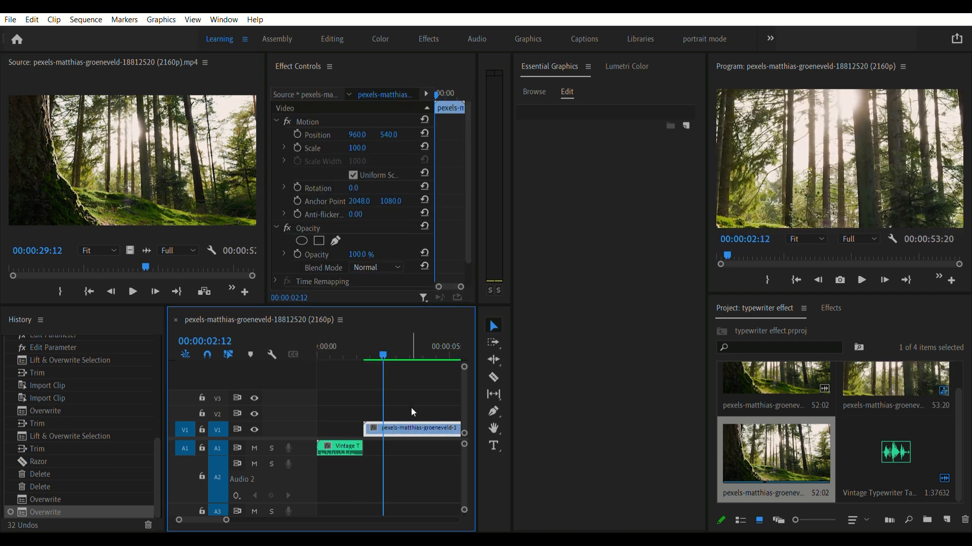
Step: Set the forest clip to frame size and trim its end so the sequence ends at 00:00:03:02
mouse_move(357, 147)
mouse_down()
mouse_move(314, 148)
mouse_move(371, 138)
mouse_up()
click(416, 427)
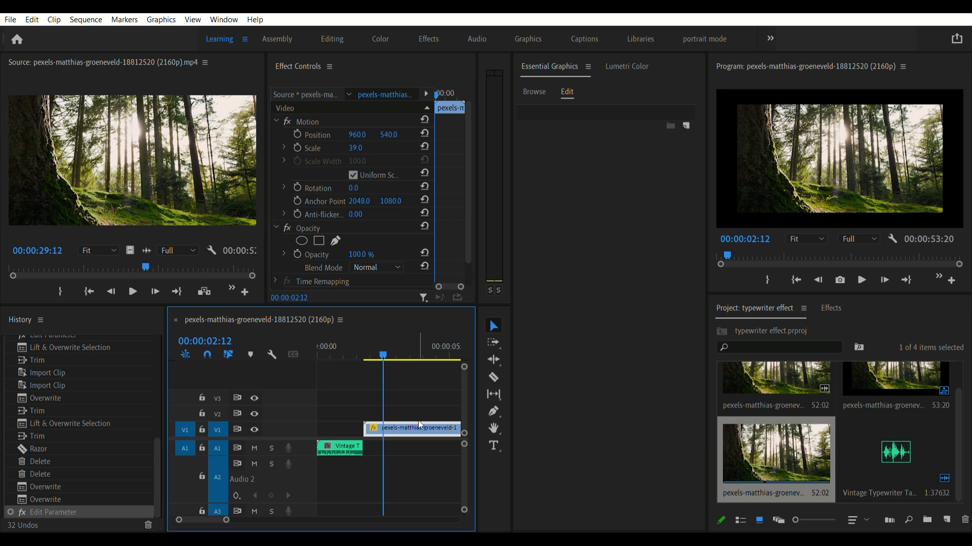
click(473, 466)
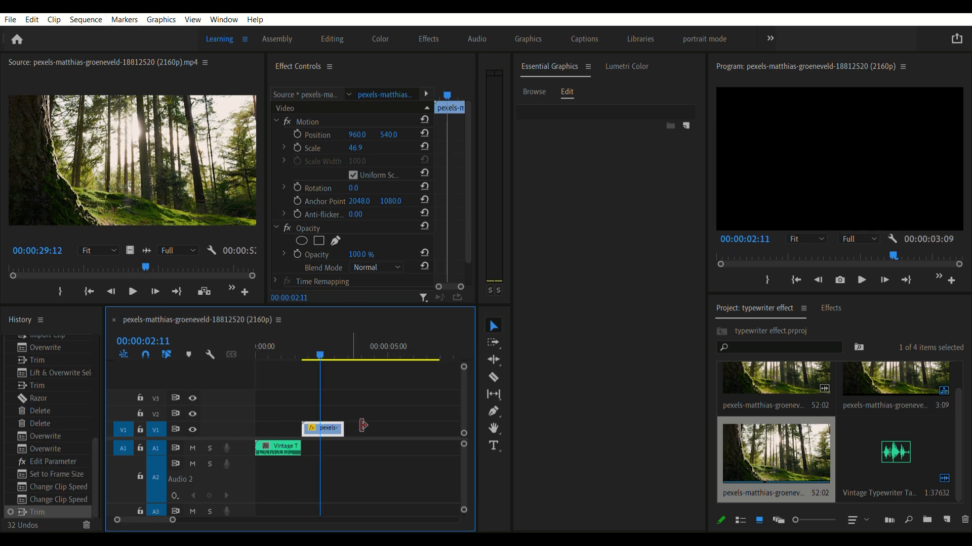
drag(363, 426, 335, 429)
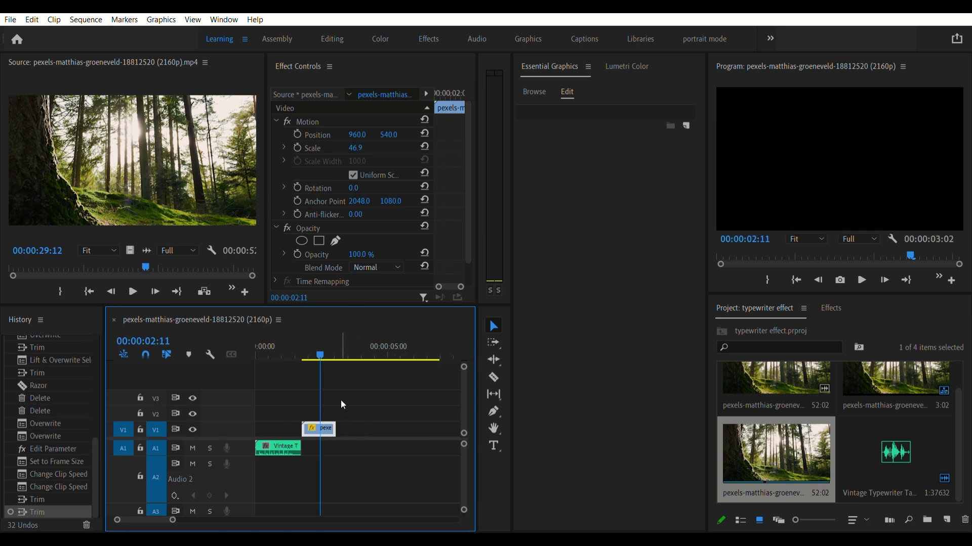
click(120, 56)
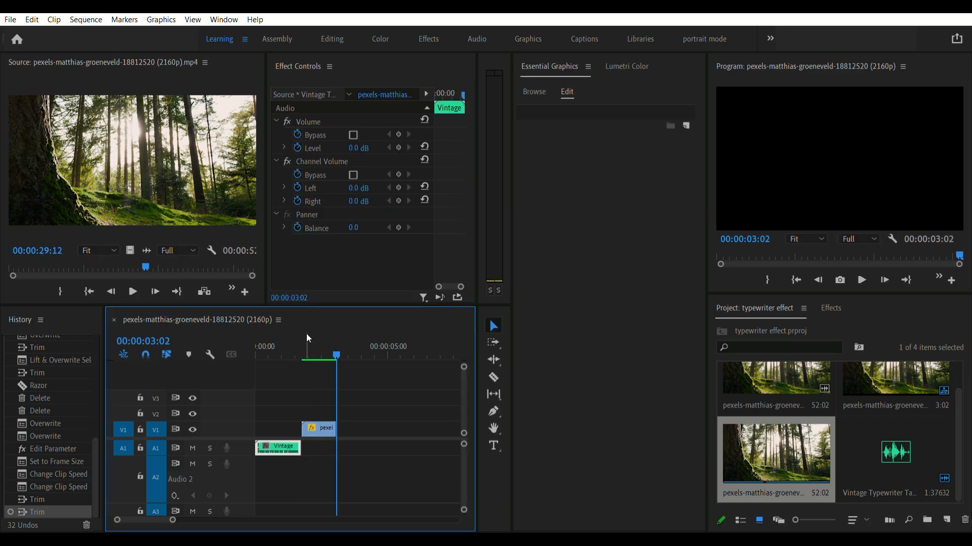
Step: Draw an empty text box across most of the frame at the start of the sequence
key(Home)
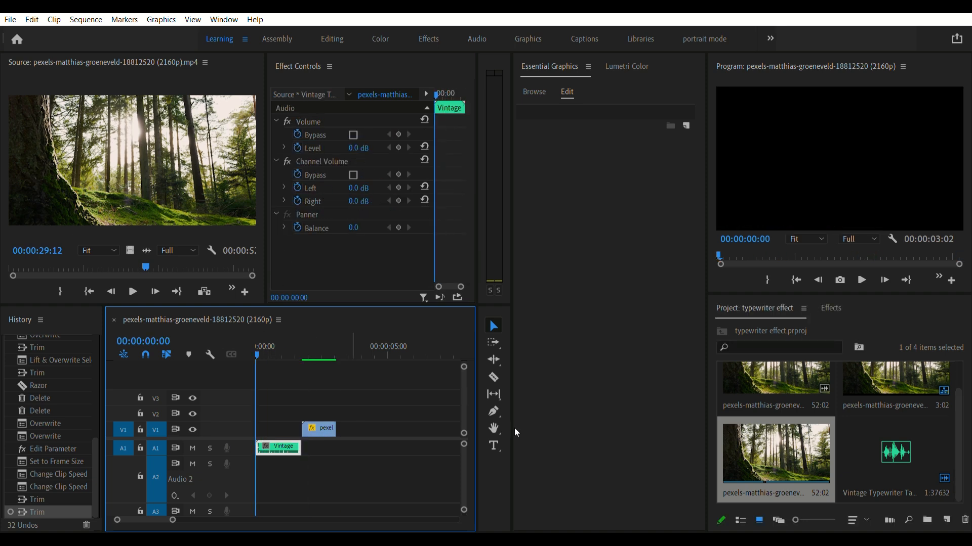
click(494, 446)
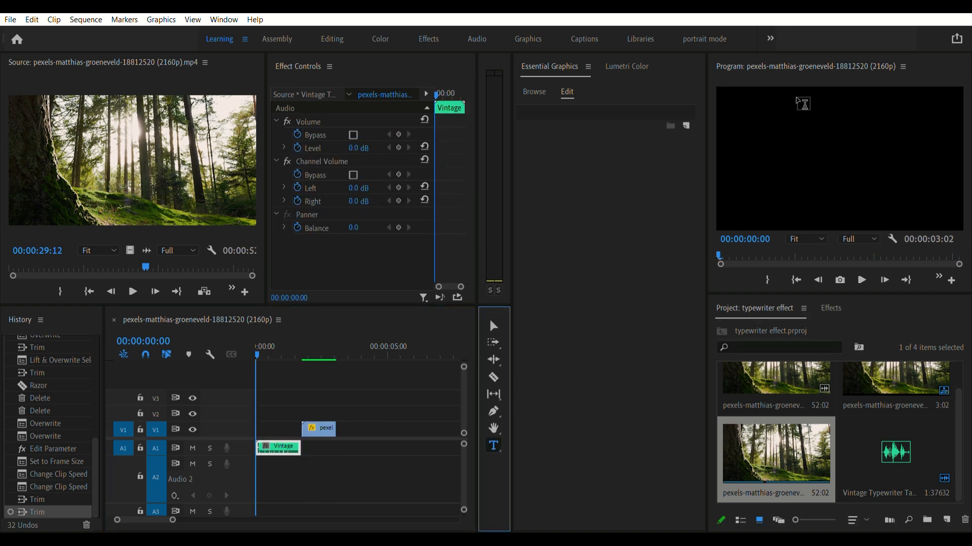
drag(745, 118, 946, 193)
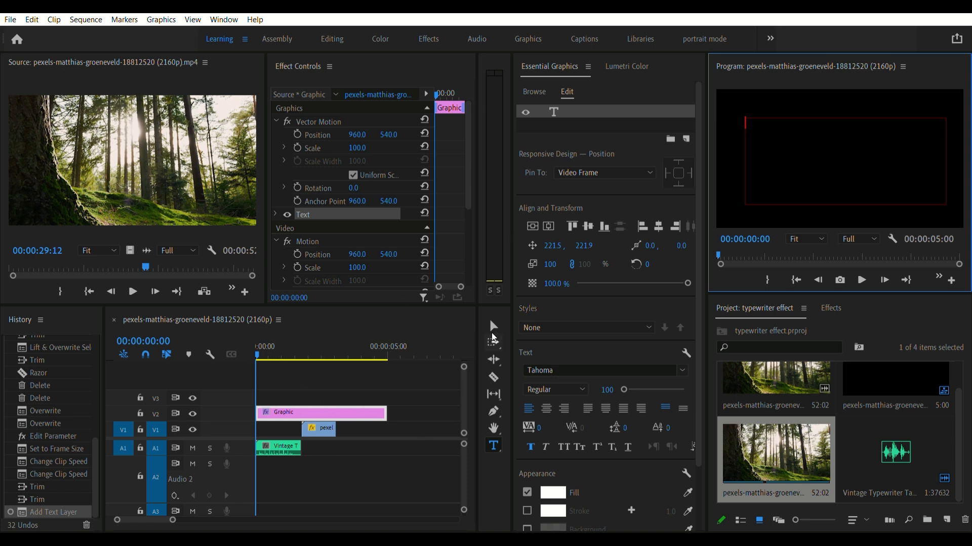
Step: Turn on keyframing for the text layer's Source Text at the start of the graphic
click(276, 214)
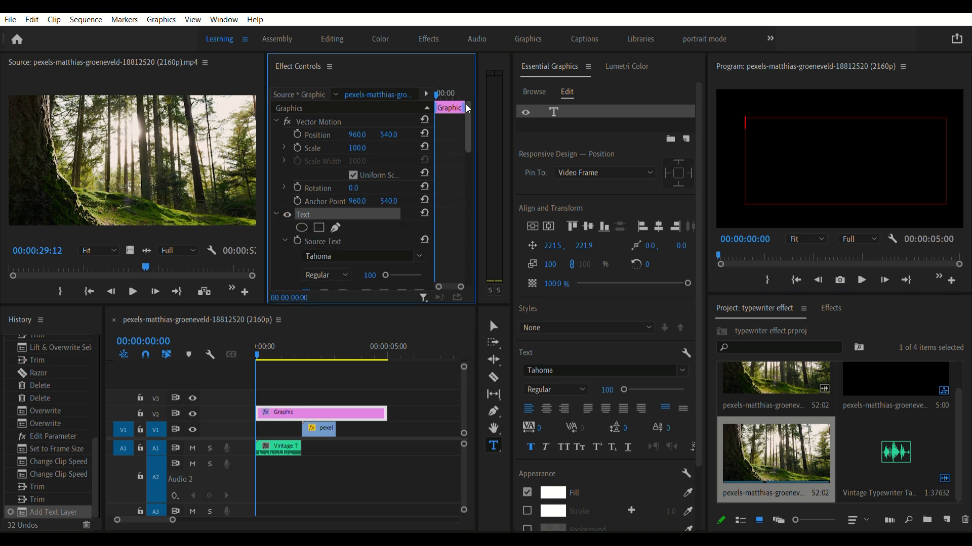
scroll(469, 111, down, 2)
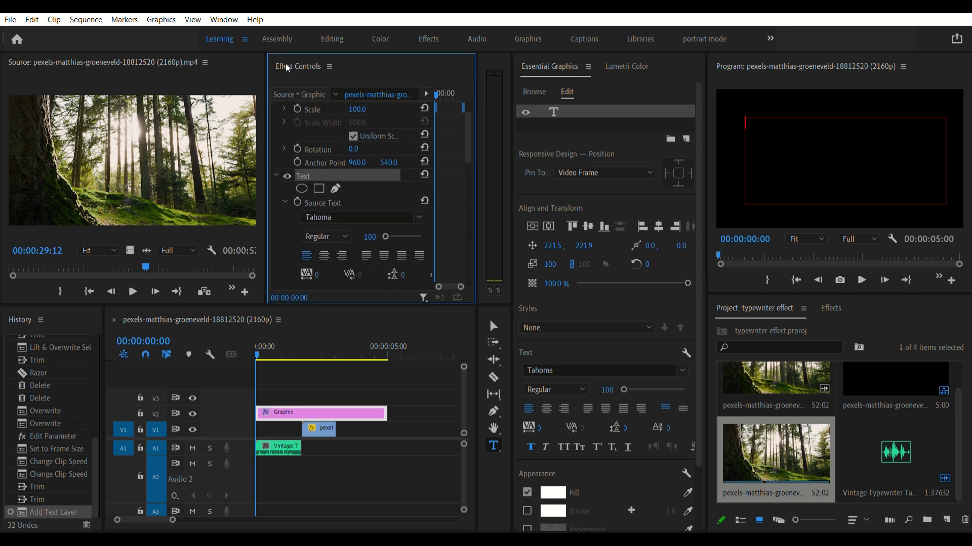
drag(470, 120, 475, 136)
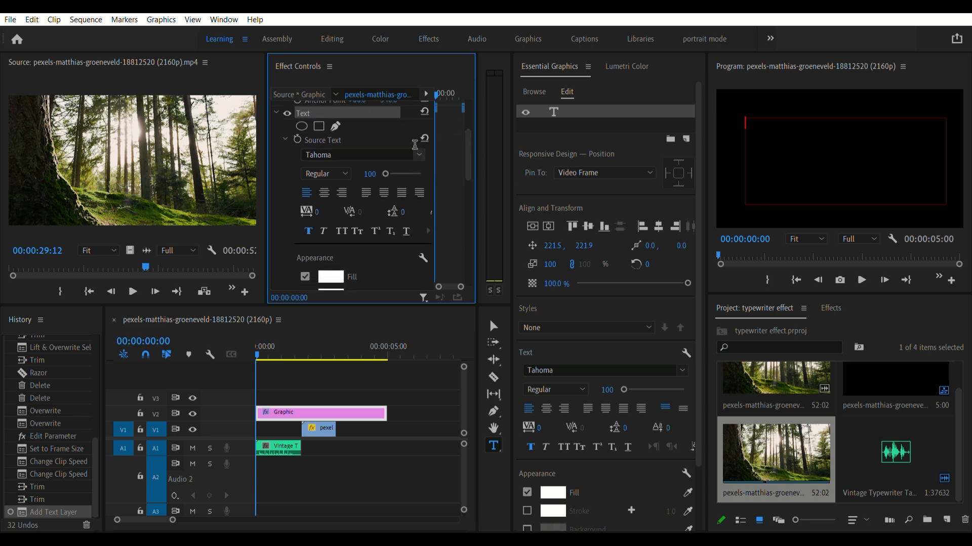
click(298, 138)
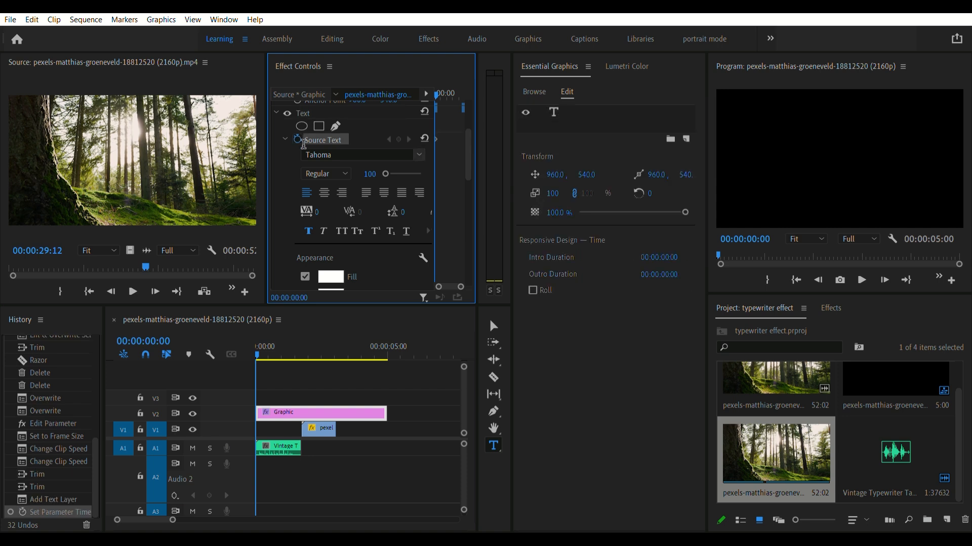
Step: Set the Source Text font to Comic Sans MS Bold with a tracking of -10
click(418, 151)
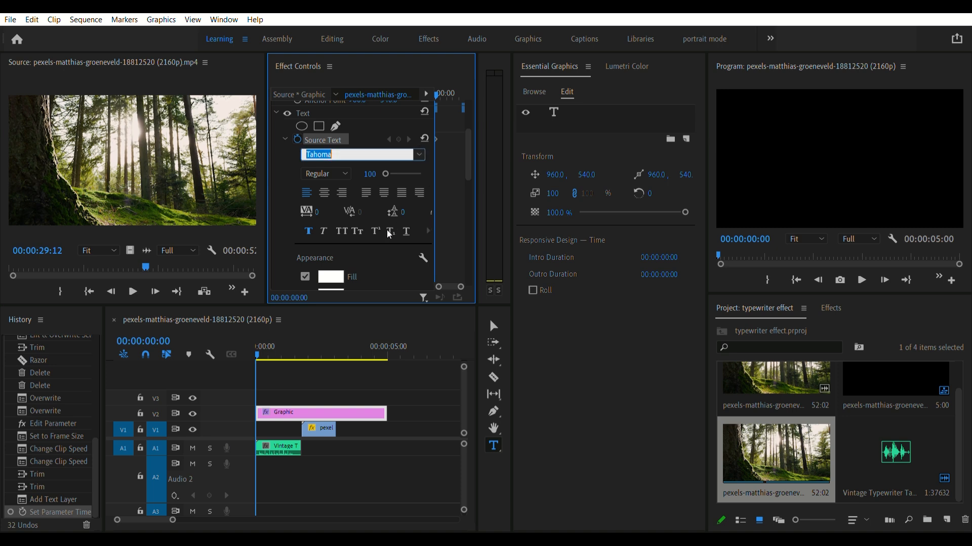
click(531, 333)
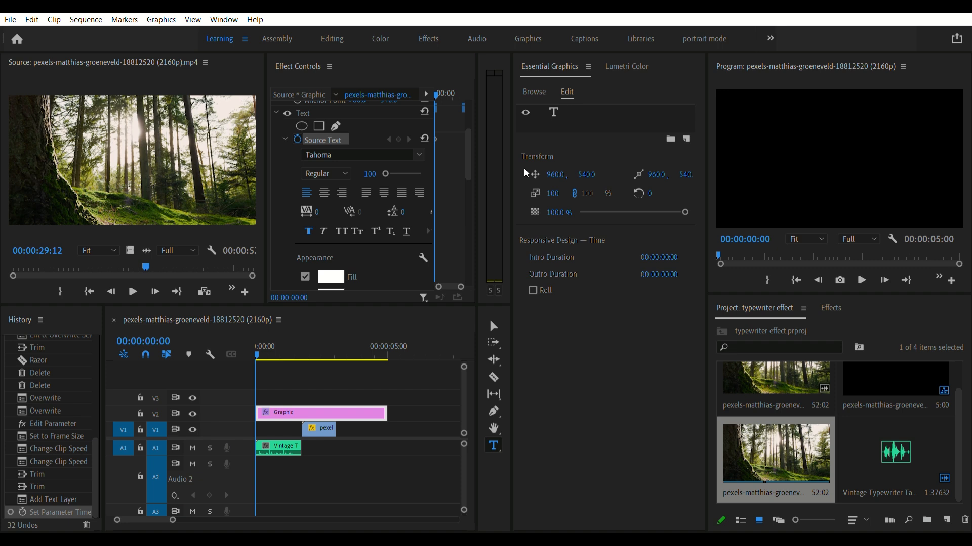
click(394, 310)
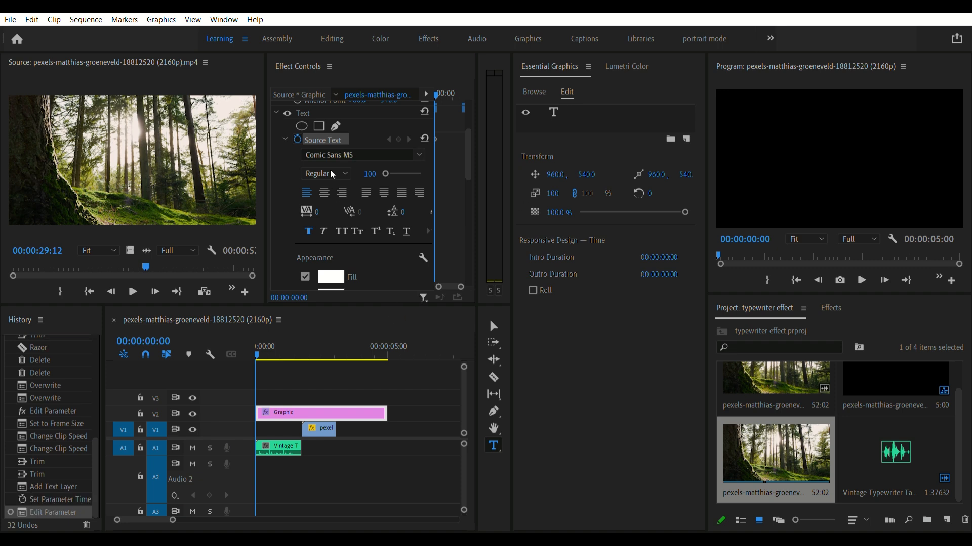
click(323, 205)
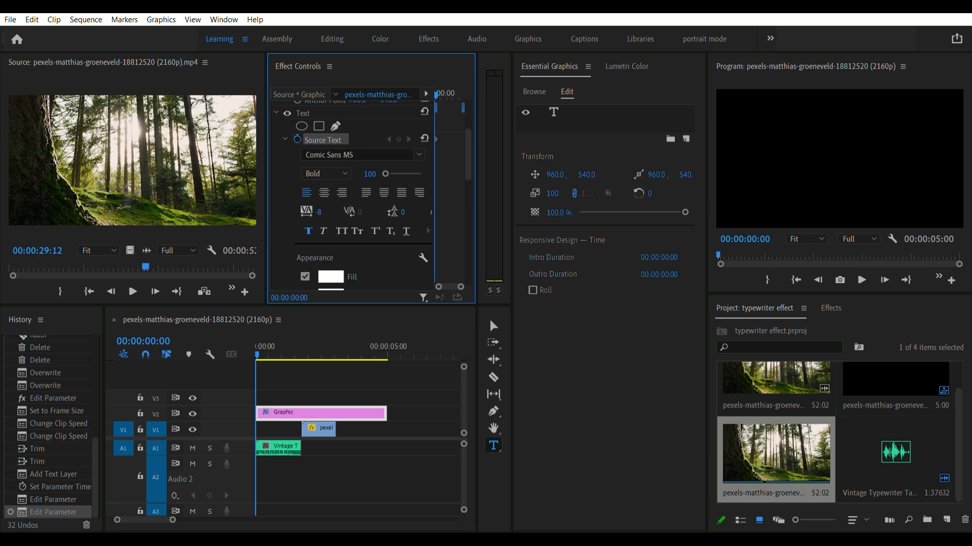
Step: Enable a black shadow on the text and set the shadow opacity to 100%
drag(472, 150, 467, 179)
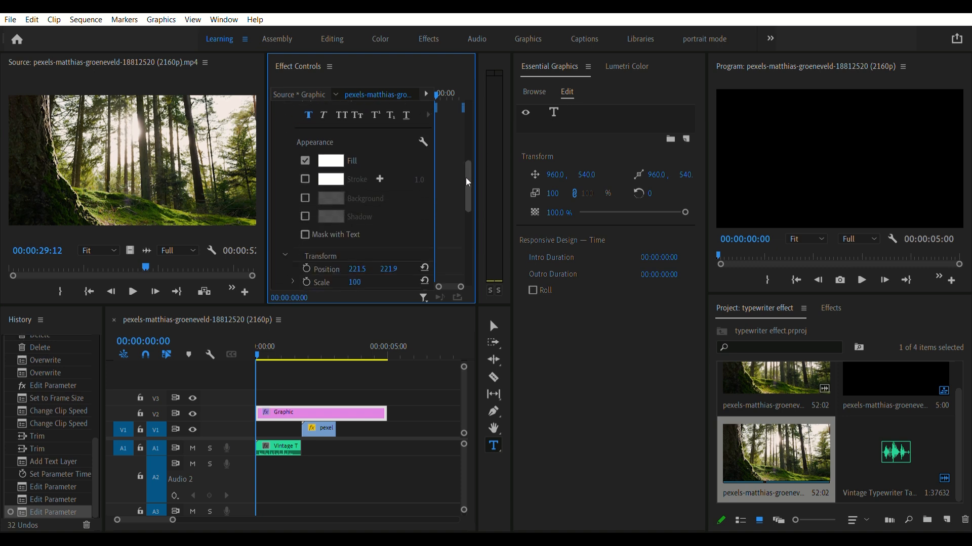
click(306, 215)
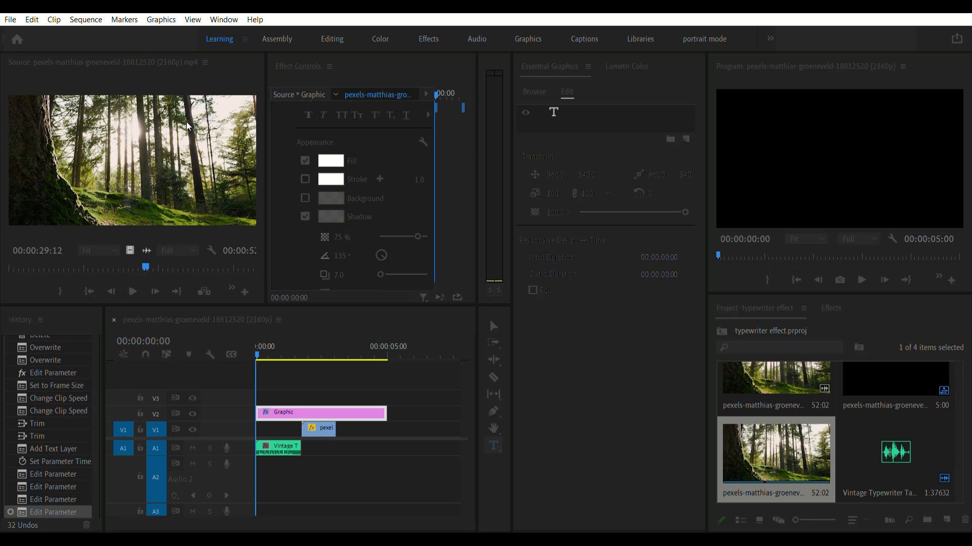
drag(418, 237, 433, 223)
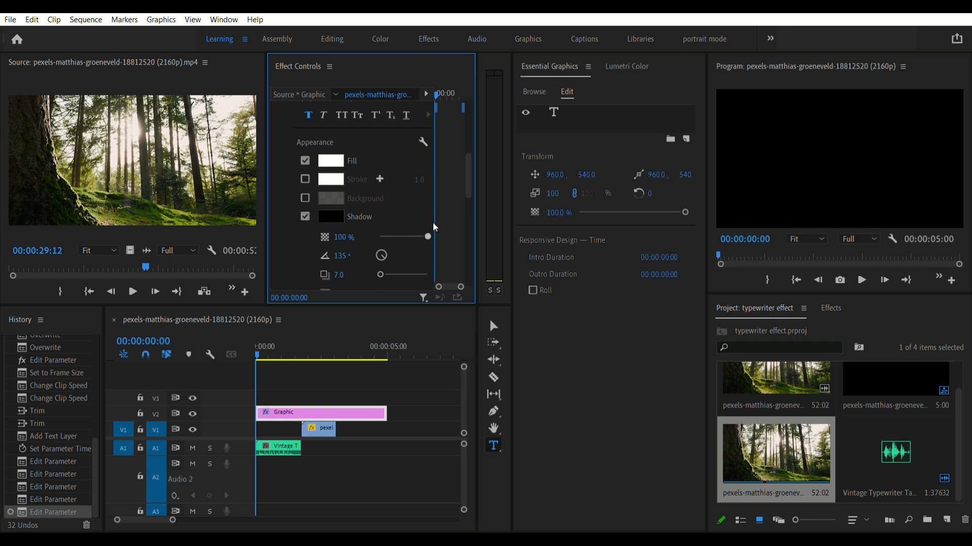
Step: Give the text a white stroke with a width of 9.0 and a yellow fill
click(306, 178)
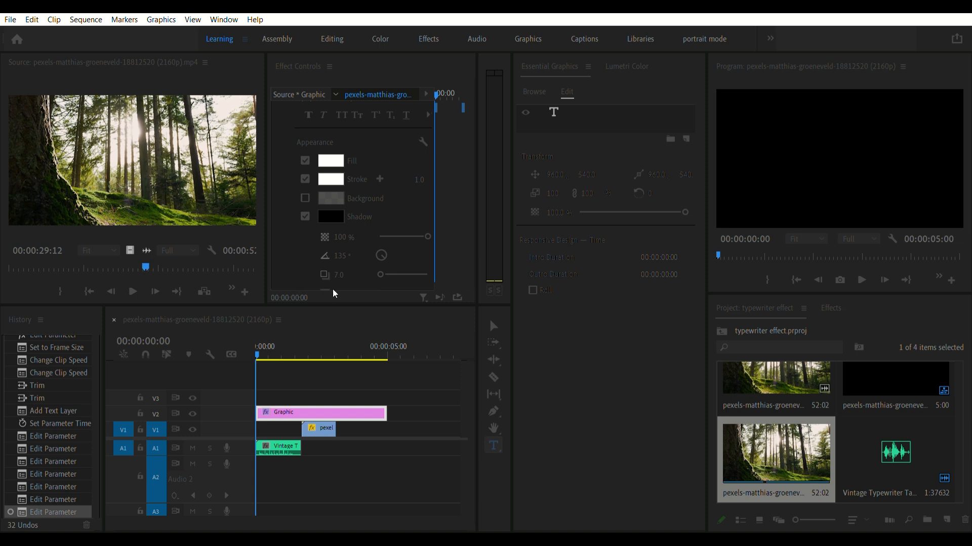
click(350, 359)
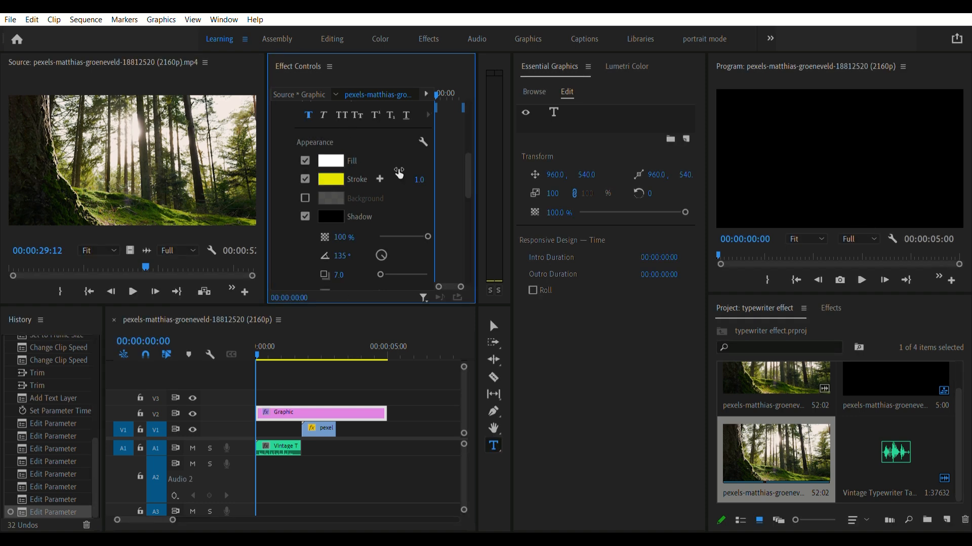
drag(423, 177, 427, 177)
click(327, 158)
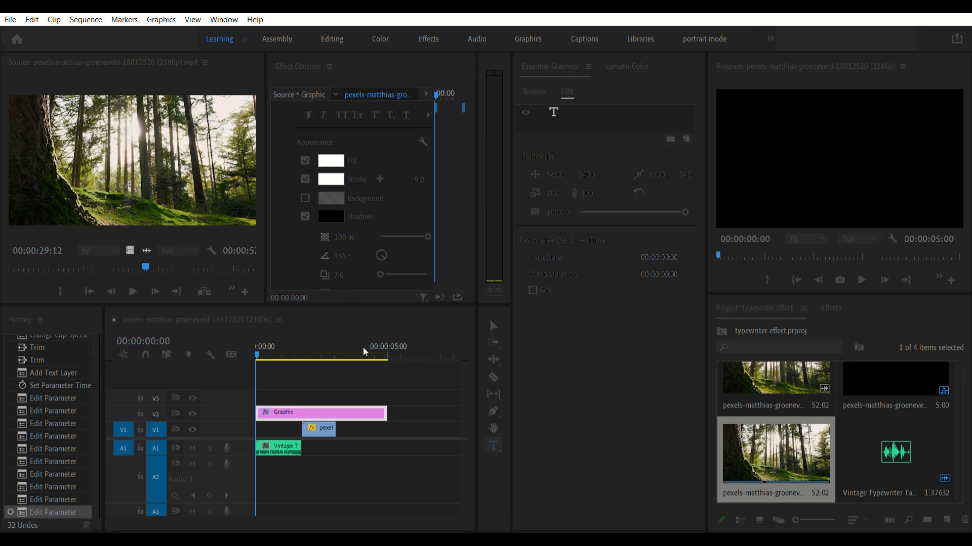
click(358, 132)
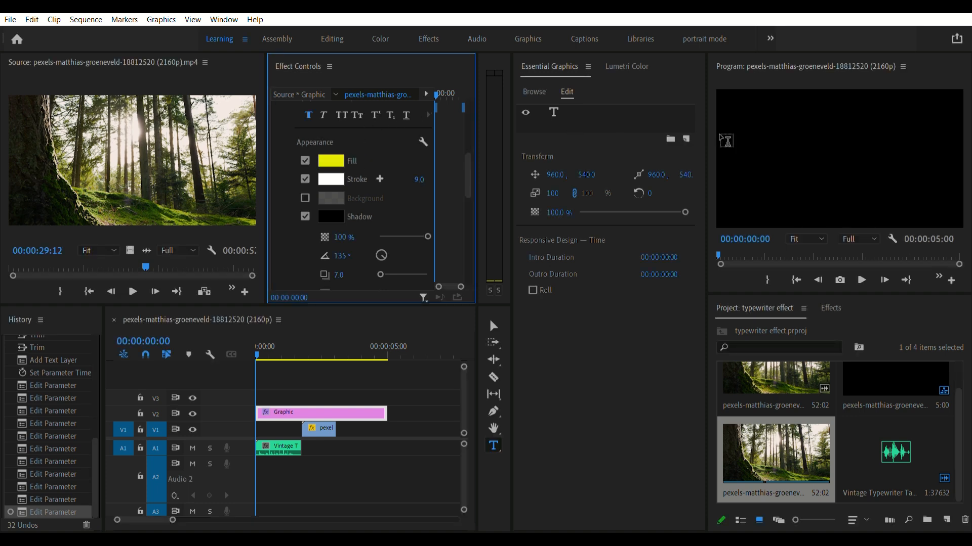
Step: Add a Source Text keyframe at 00:00:00:01 by entering a space in the text box
click(779, 129)
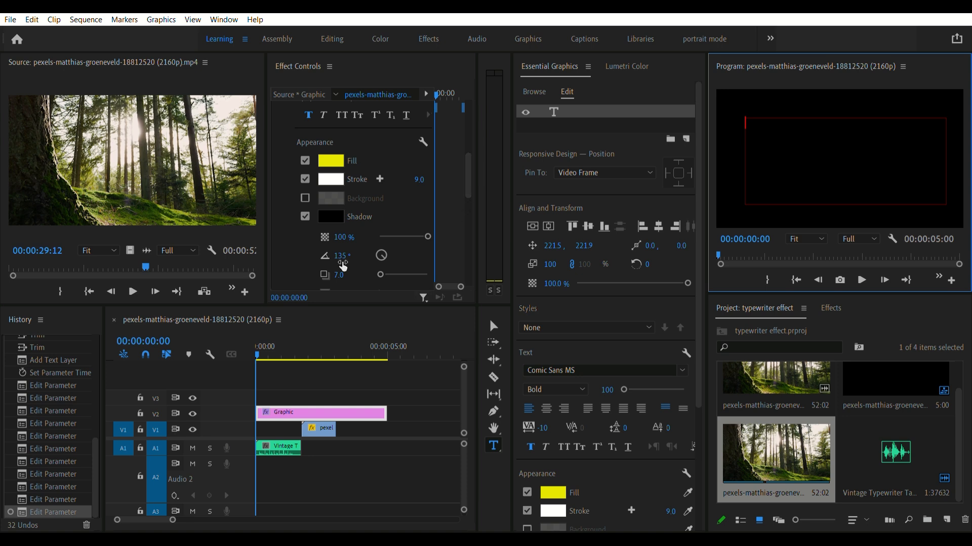
drag(273, 252, 75, 256)
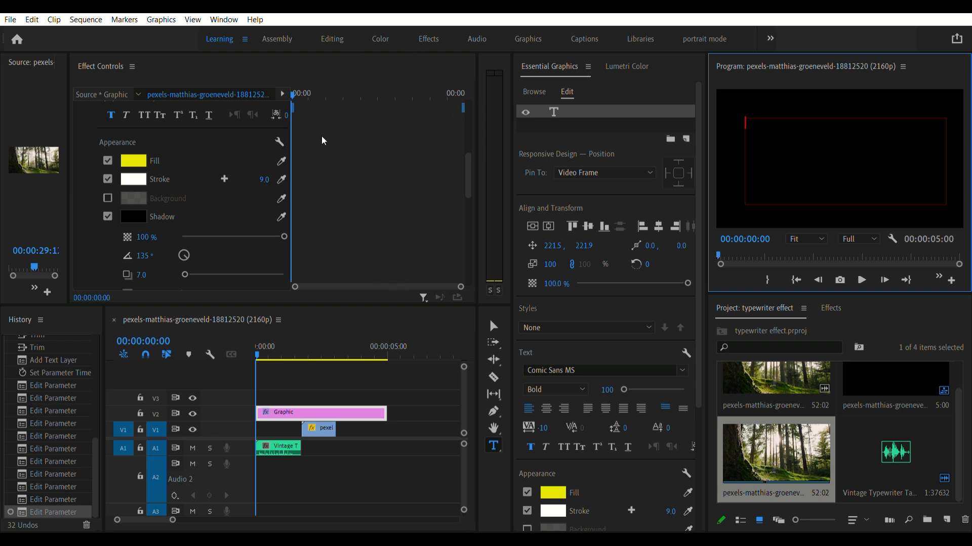
mouse_move(295, 81)
mouse_down()
mouse_move(305, 81)
mouse_move(291, 79)
mouse_up()
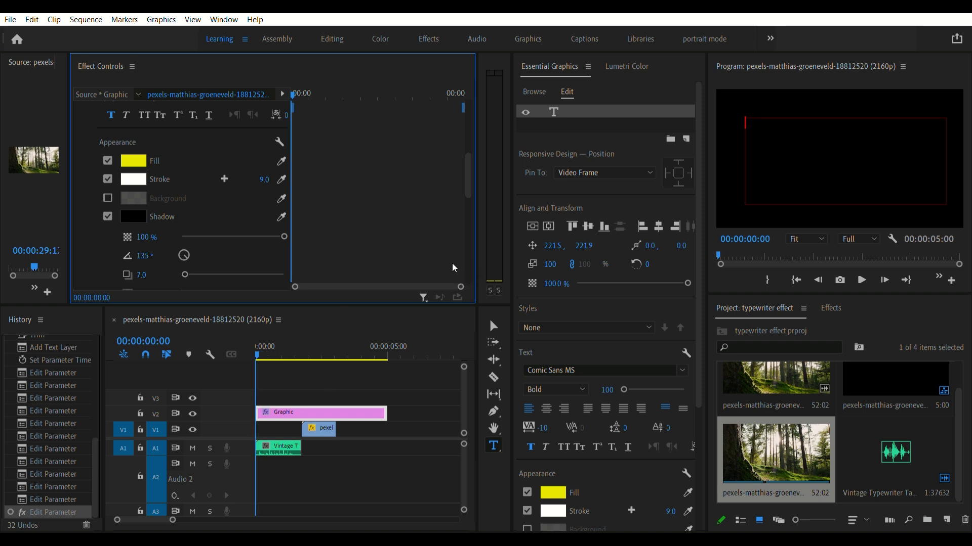
drag(463, 283, 340, 270)
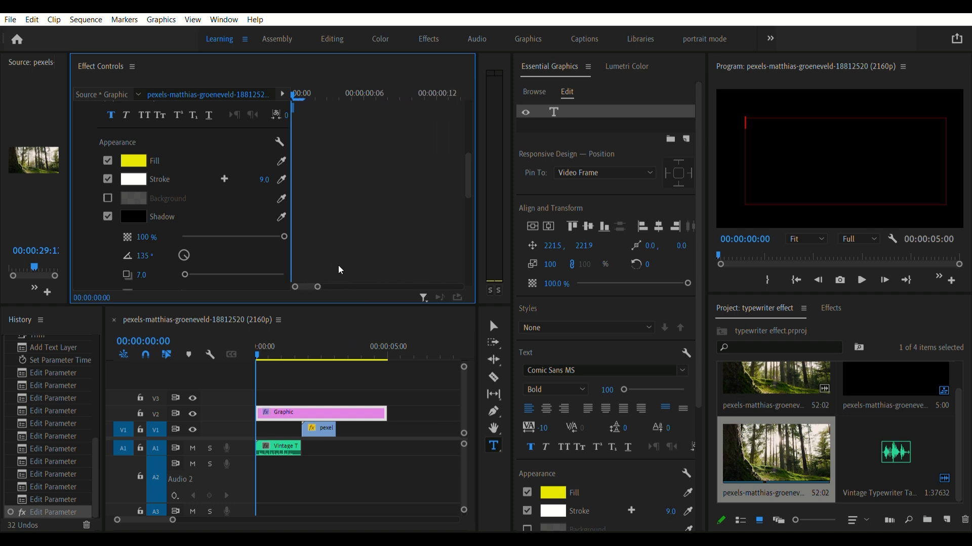
drag(297, 79, 312, 138)
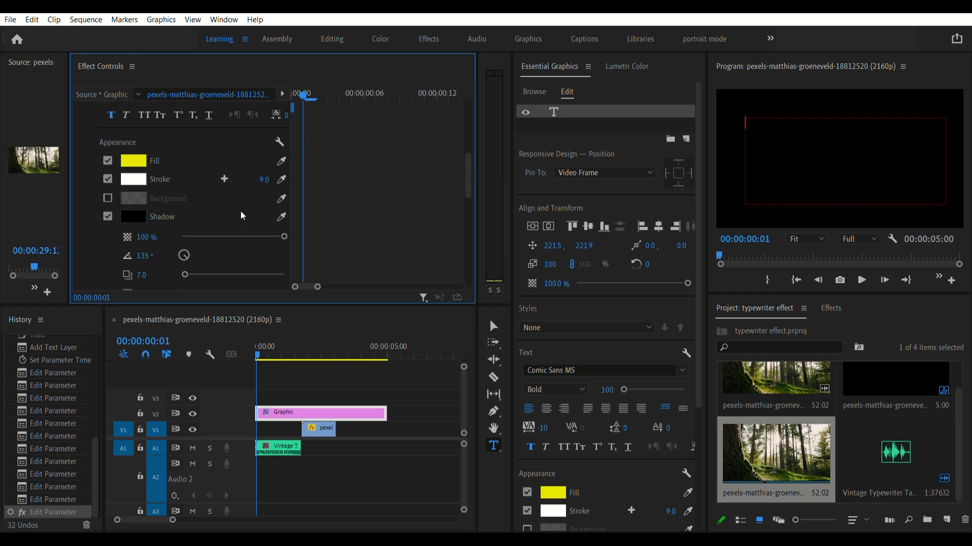
drag(468, 167, 470, 108)
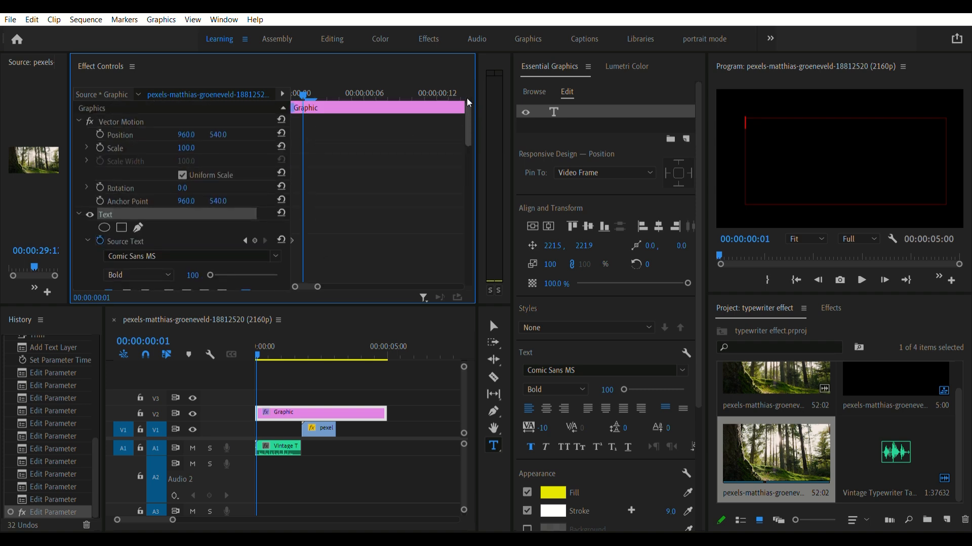
click(768, 122)
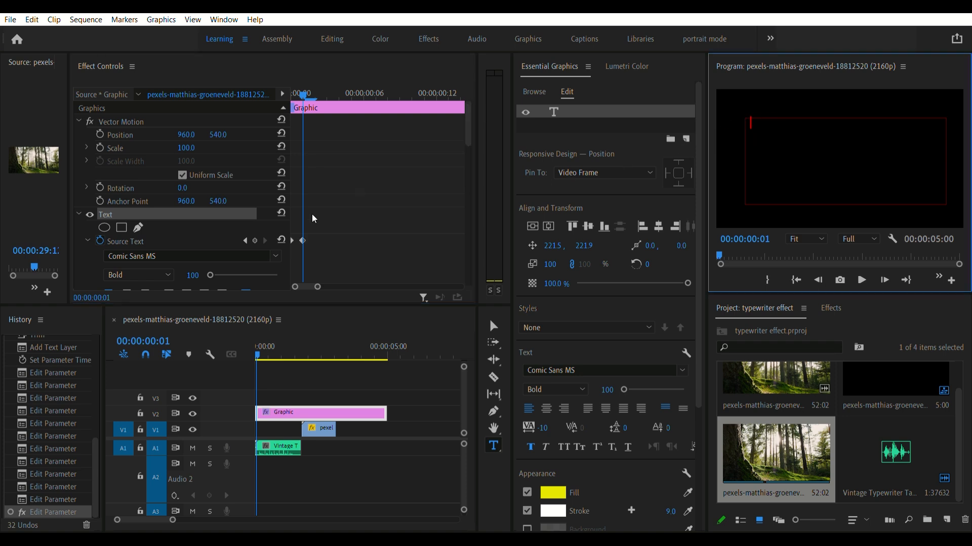
Step: Move the playhead to 00:00:00:02 and enter the letter "A" in the text box
mouse_move(470, 122)
mouse_down()
mouse_move(462, 267)
mouse_move(457, 171)
mouse_up()
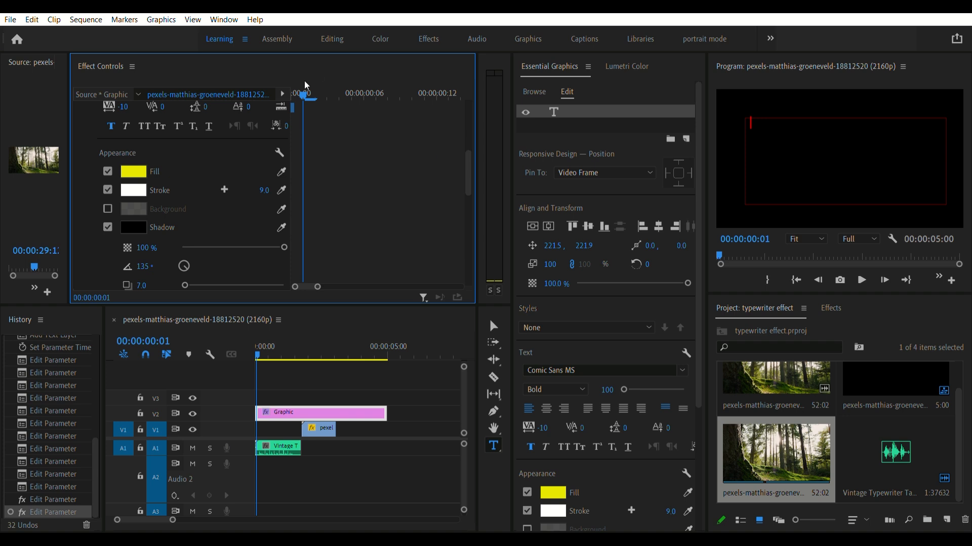
drag(306, 81, 315, 83)
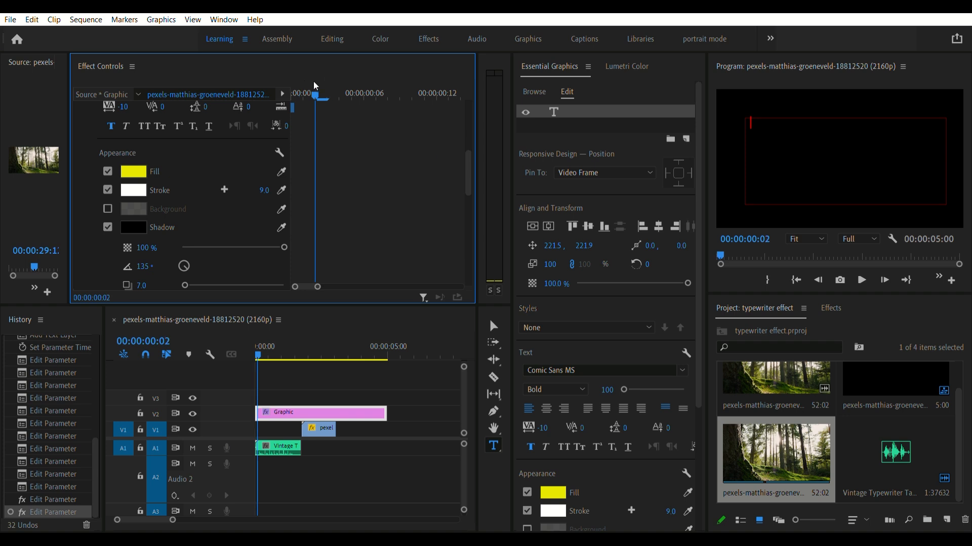
click(763, 117)
text(A)
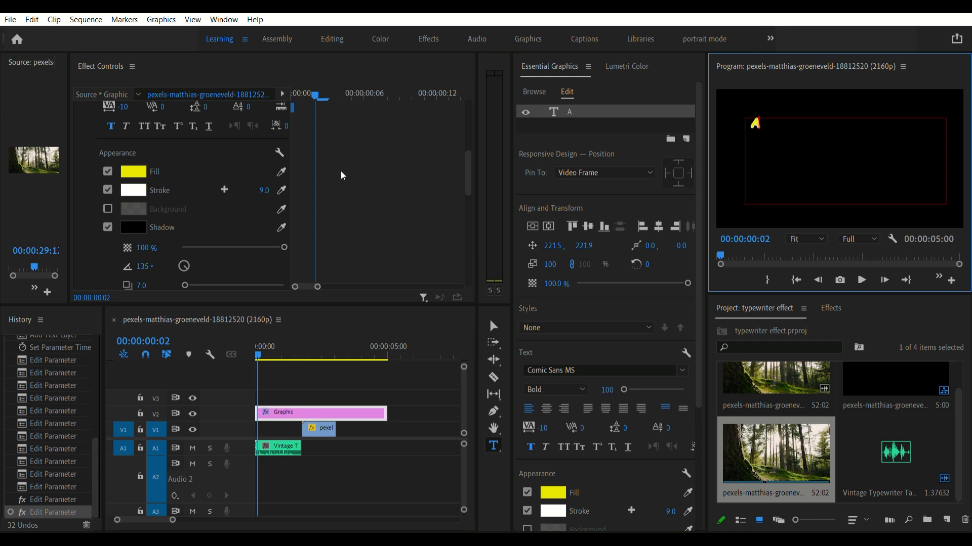
Step: Delete the letter "A" from the text box and change the text's stroke color to black
click(775, 117)
key(BackSpace)
click(142, 189)
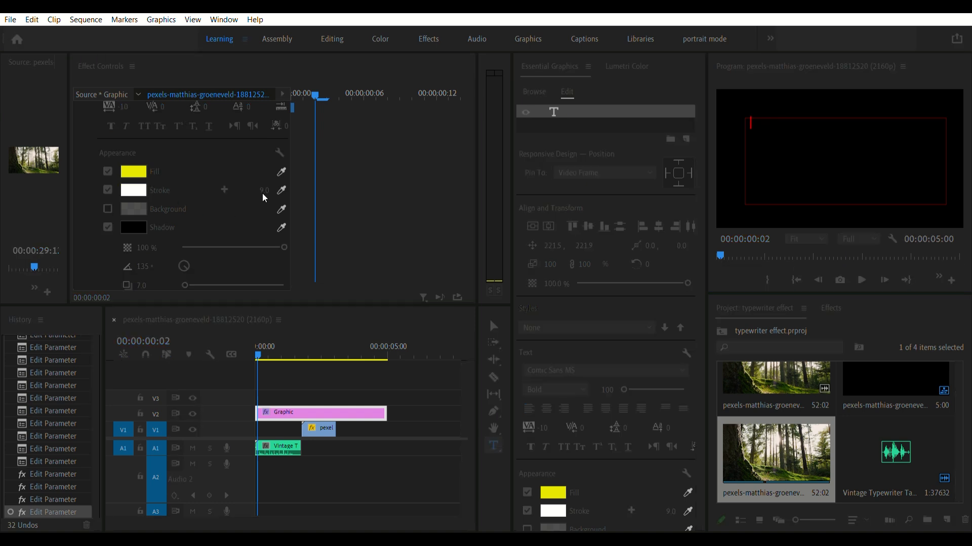
click(13, 132)
click(364, 121)
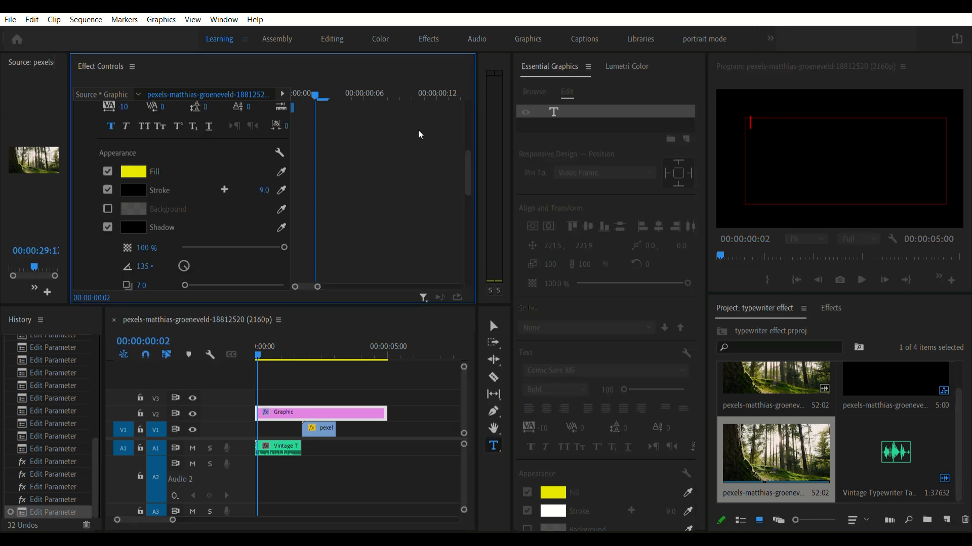
Step: Enter the letter "A" in the emptied text box at 00:00:00:02
click(765, 117)
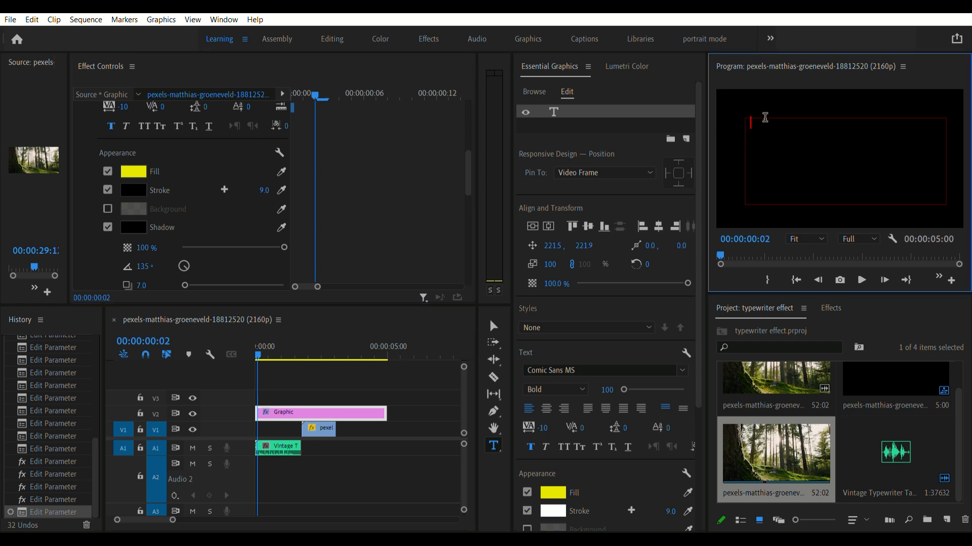
text(A)
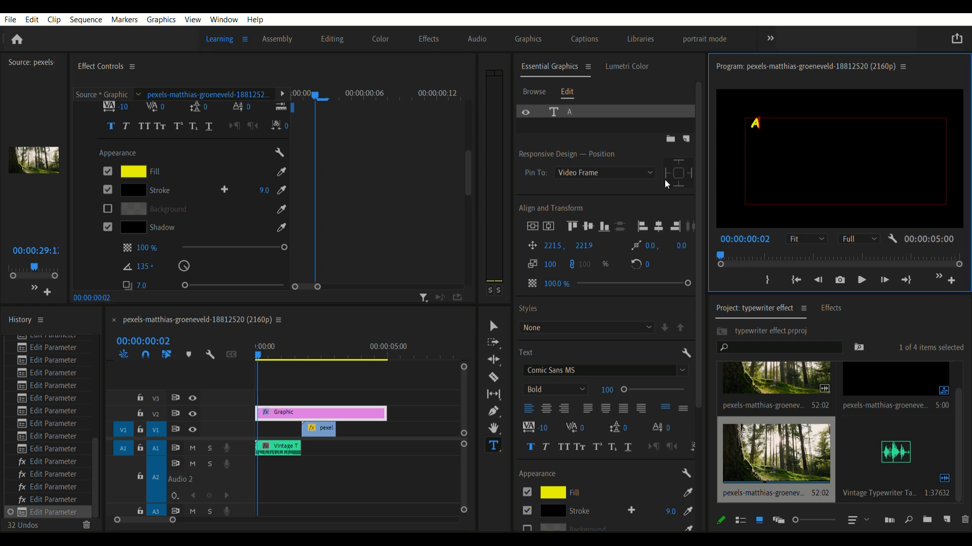
Step: Review the Source Text keyframes frame by frame from 00:00:00:00 to 00:00:00:02
drag(470, 174, 475, 133)
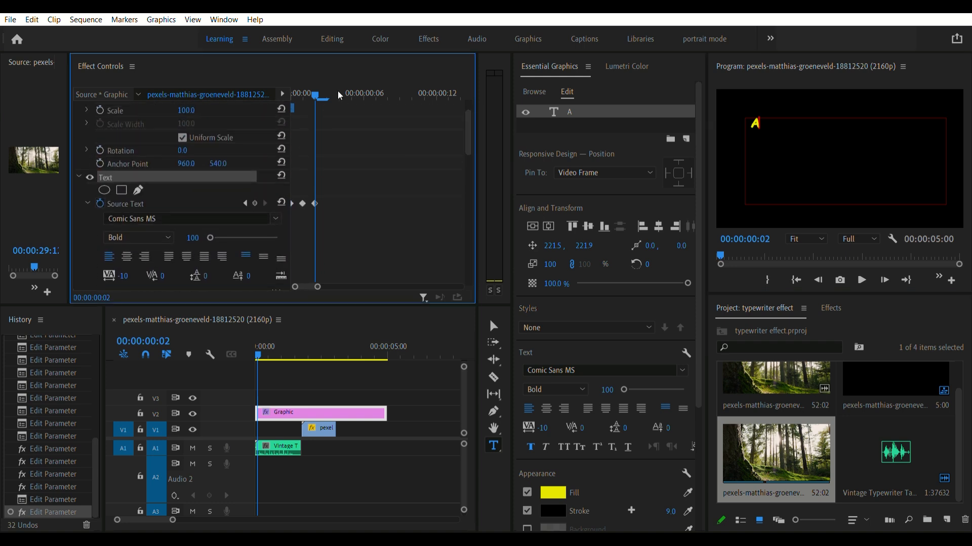
key(space)
key(space)
key(Home)
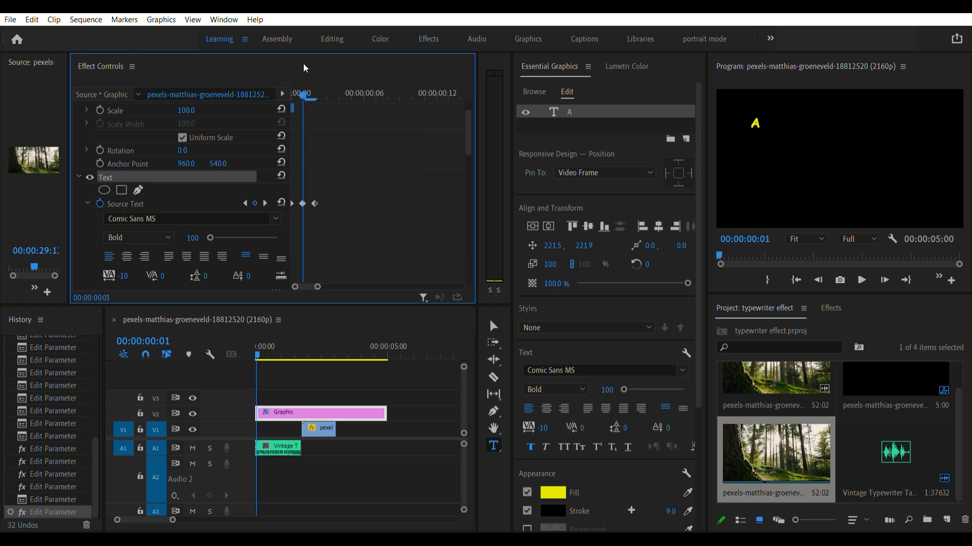
key(space)
key(space)
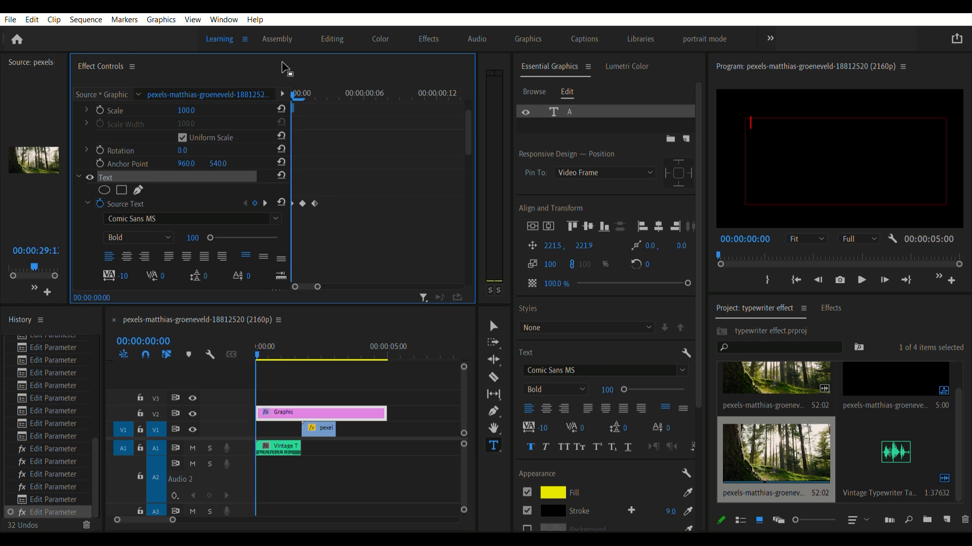
key(Right)
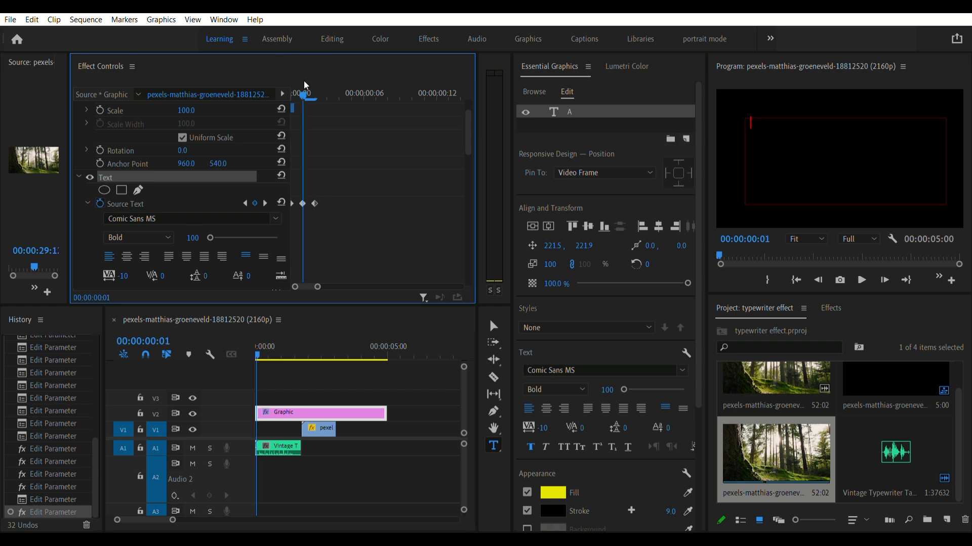
key(Right)
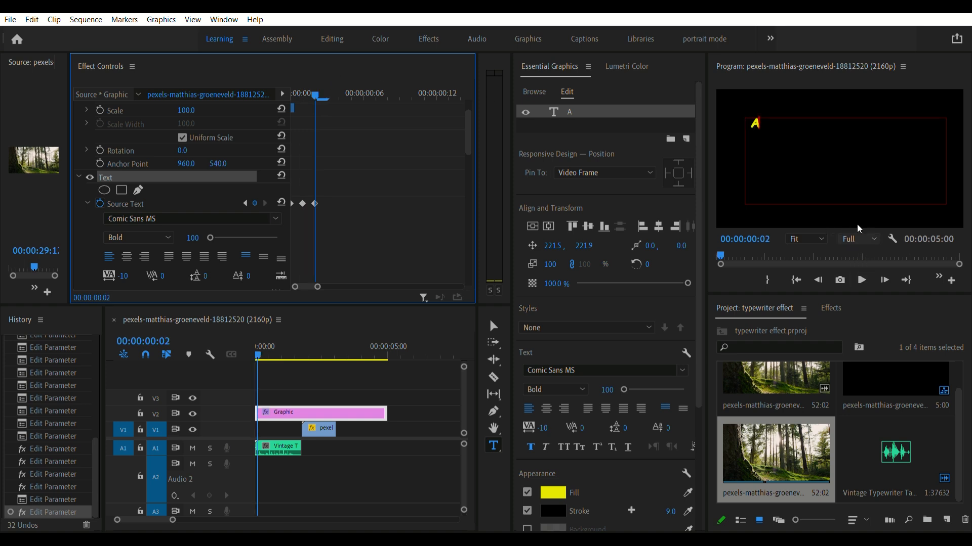
Step: Set the program monitor's playback resolution to 1/2 and add a space after "A" at 00:00:00:03
click(869, 257)
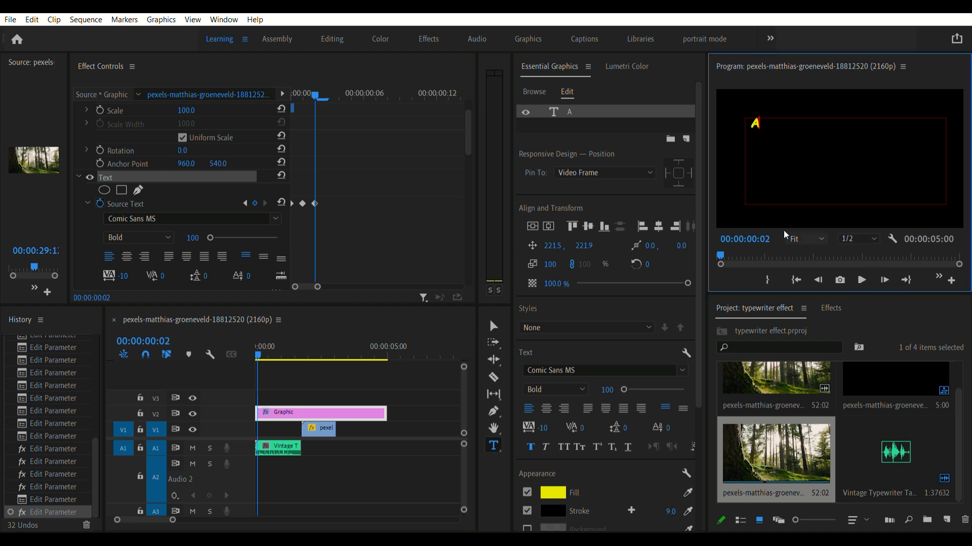
mouse_move(315, 81)
mouse_down()
mouse_move(299, 80)
mouse_move(321, 80)
mouse_up()
click(772, 123)
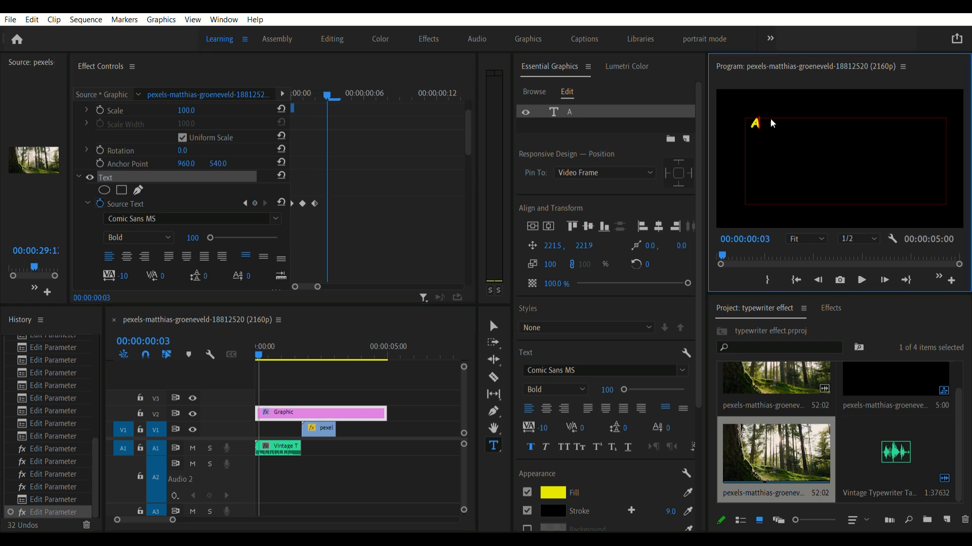
Step: Extend the text with "B" at 00:00:00:04 and "i" at 00:00:00:05 to read "A Bi"
drag(328, 85, 341, 85)
click(782, 119)
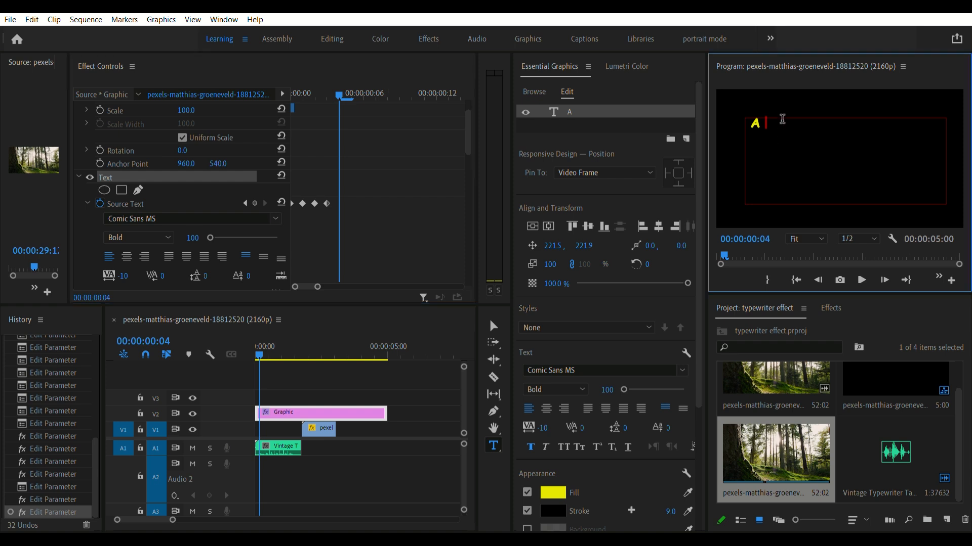
text(B)
click(344, 84)
drag(346, 83, 350, 83)
click(789, 124)
text(i)
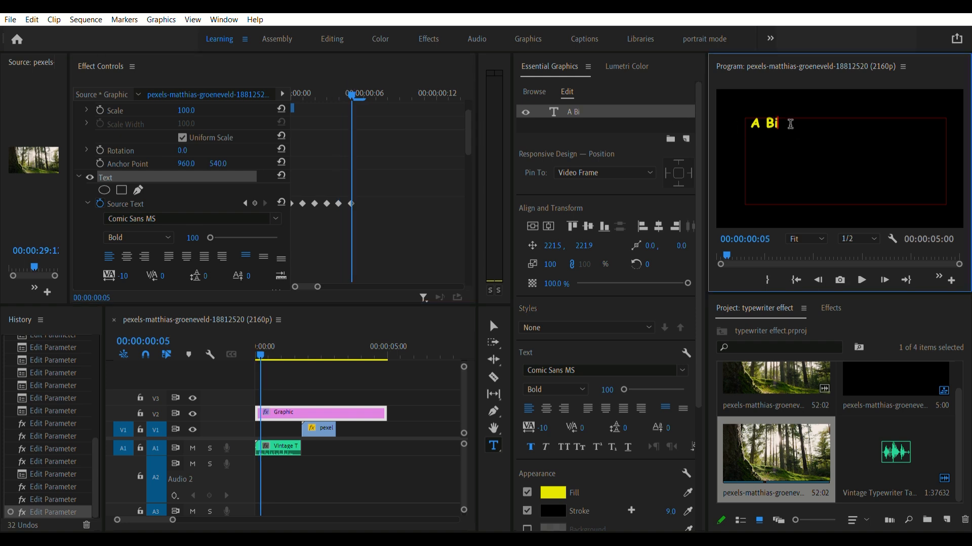
Step: Add "g" to the text at 00:00:00:06 and a space at 00:00:00:07, making it "A Big "
drag(351, 80, 359, 80)
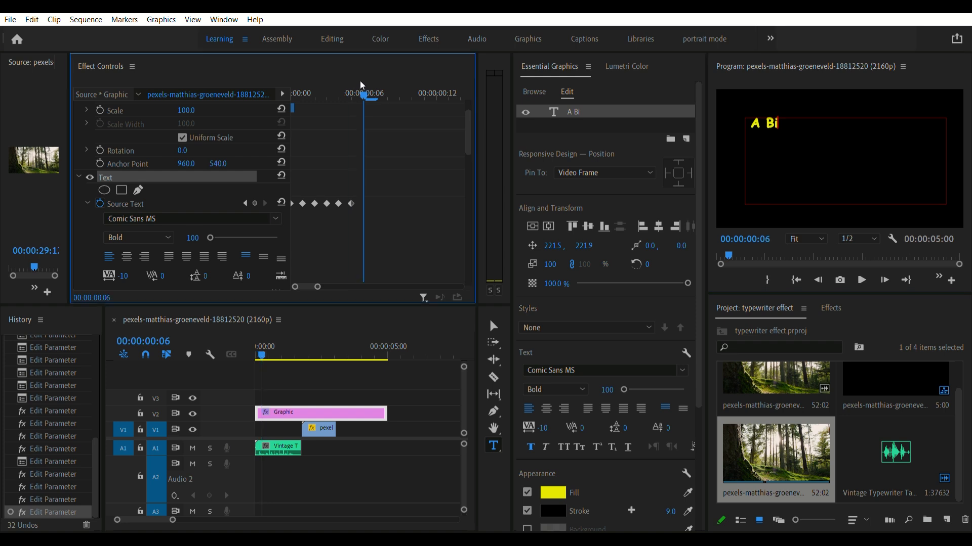
click(790, 124)
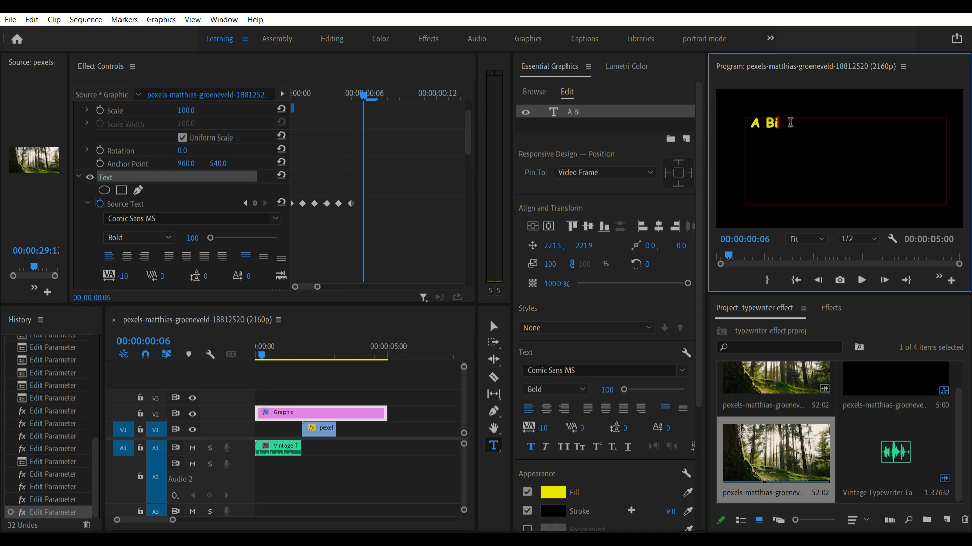
text(G)
key(BackSpace)
text(g)
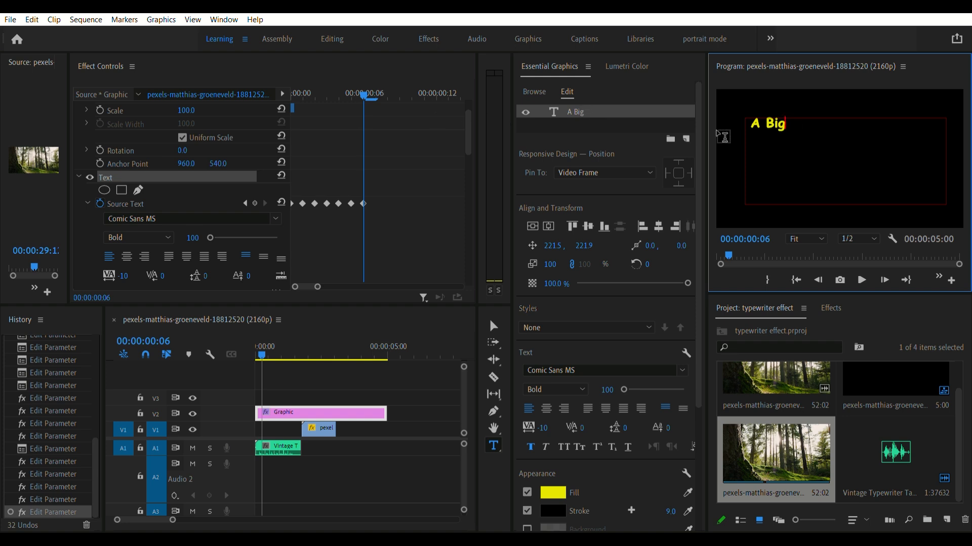
key(Right)
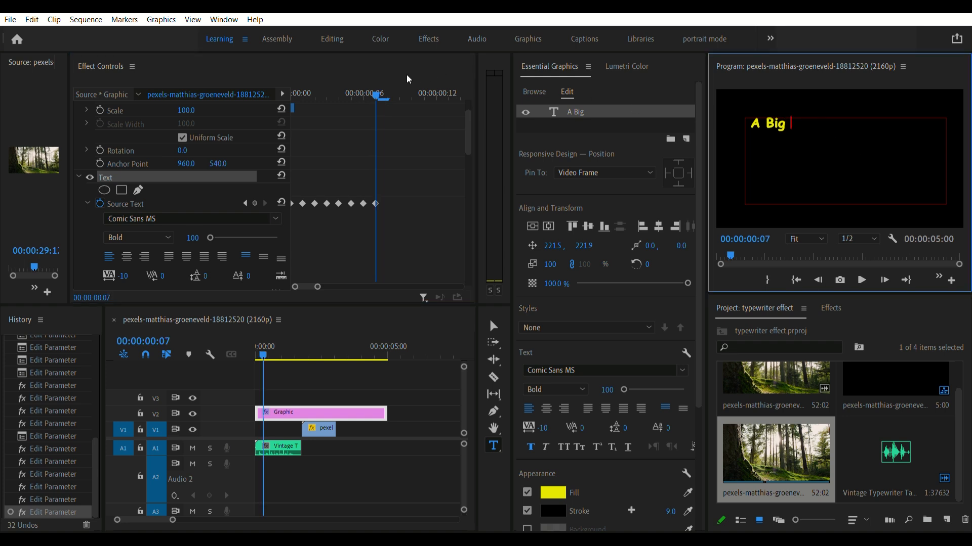
Step: Move the playhead to 00:00:00:08 and add the letter "C" after "A Big "
click(376, 81)
key(Right)
click(825, 126)
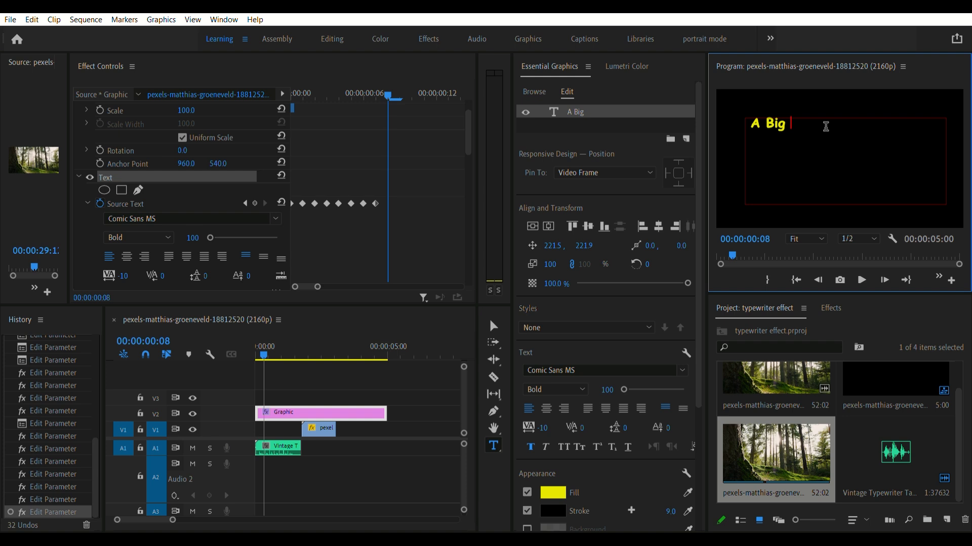
text(C)
Step: Move the playhead to 00:00:00:09 and add the letter "h" to make the text "A Big Ch"
click(386, 80)
key(Left)
key(Right)
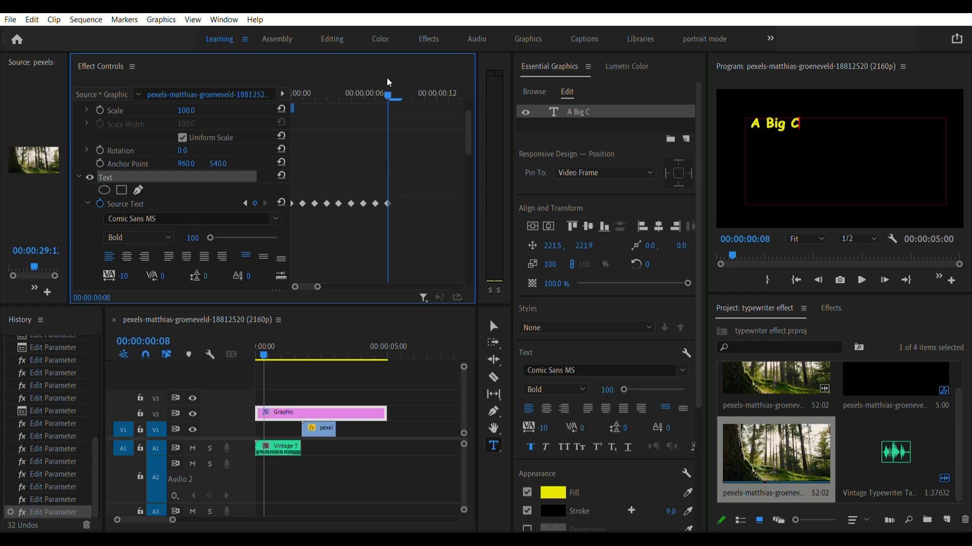
key(Left)
key(Right)
key(Right)
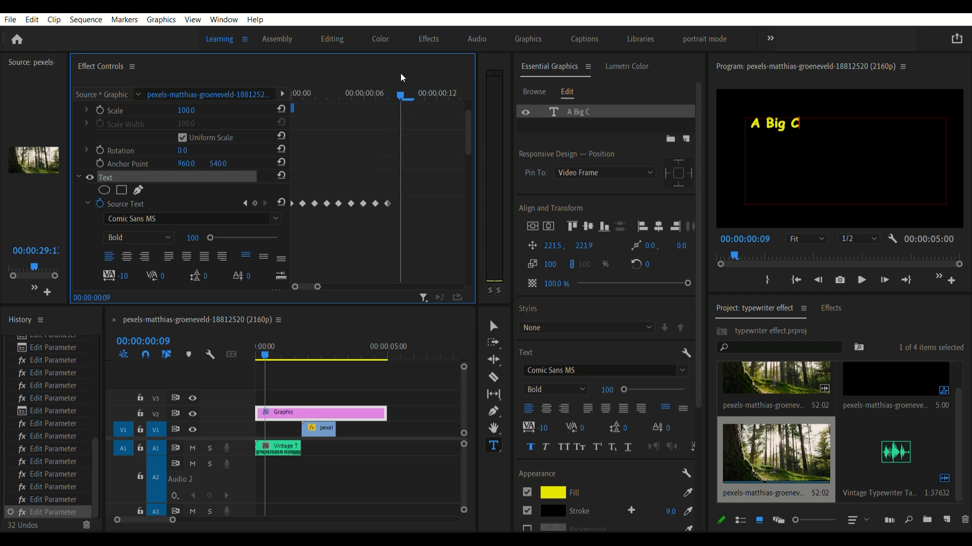
click(818, 123)
text(h)
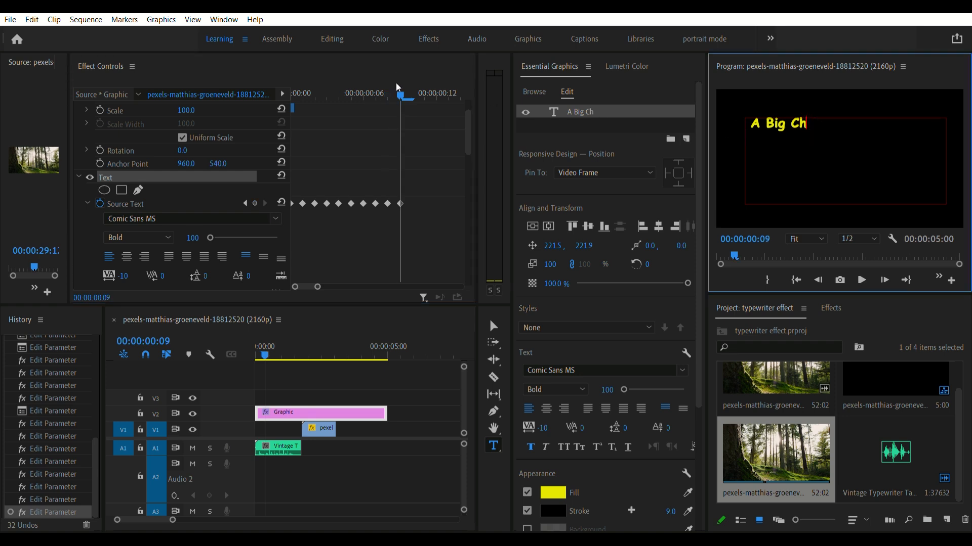
Step: Extend the text with "o" at 00:00:00:10 and "p" at 00:00:00:11 to read "A Big Chop"
drag(395, 83, 410, 82)
click(814, 122)
text(o)
drag(413, 88, 423, 84)
click(825, 121)
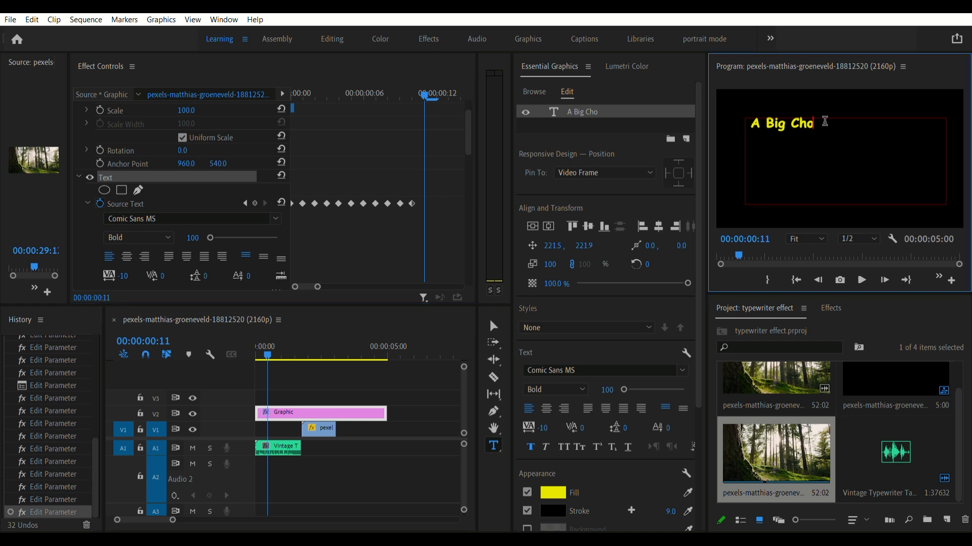
text(p)
Step: Add a second "p" at 00:00:00:12 and "e" at 00:00:00:13 to make the text "A Big Choppe"
drag(423, 87, 433, 82)
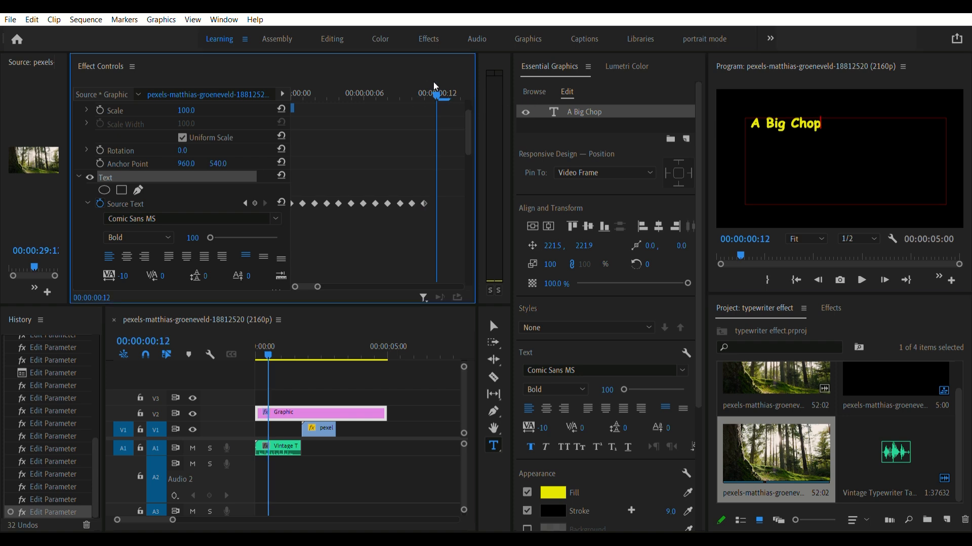
click(827, 120)
text(p)
drag(438, 82, 446, 81)
click(842, 123)
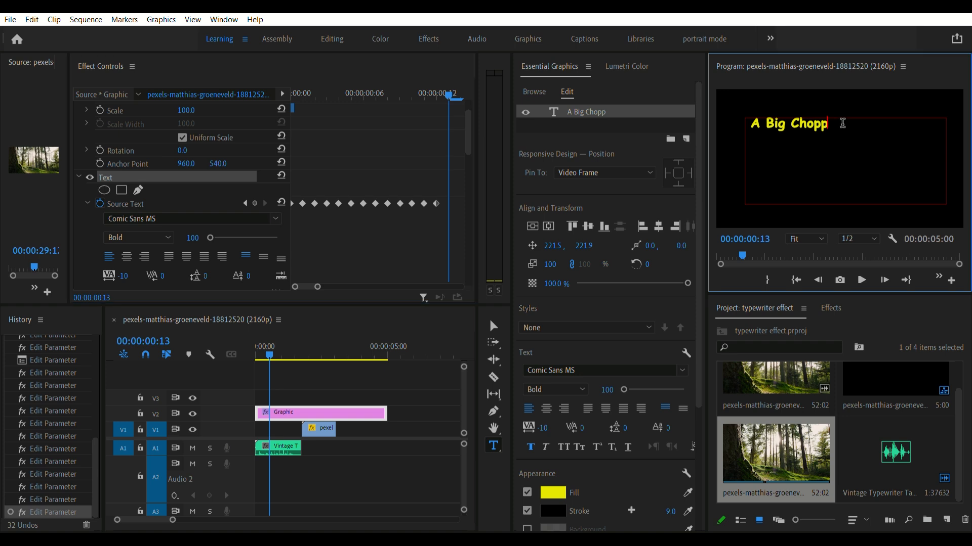
text(e)
Step: Complete the word "Chopper" with "r" at 00:00:00:14 and add a space at 00:00:00:15
scroll(305, 274, right, 5)
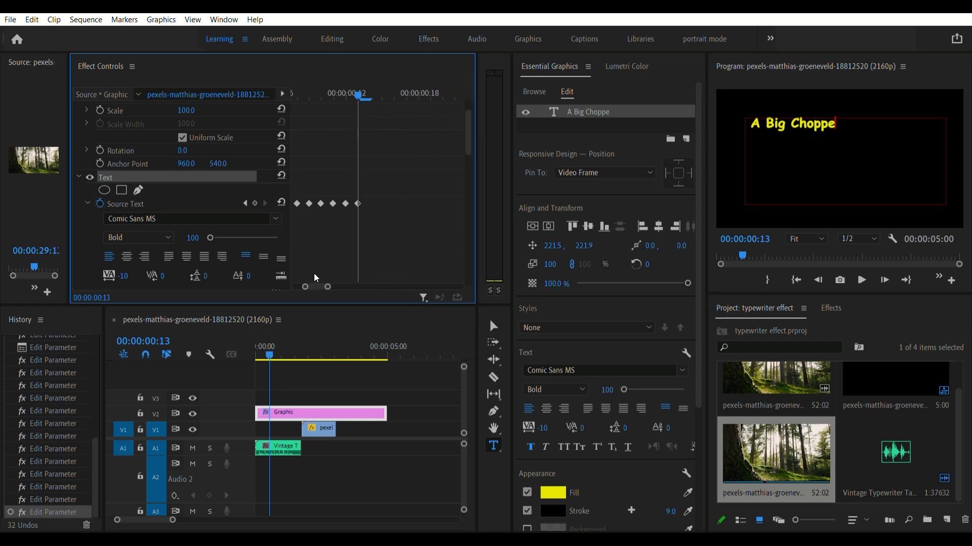
drag(333, 84, 341, 83)
click(863, 125)
text(r)
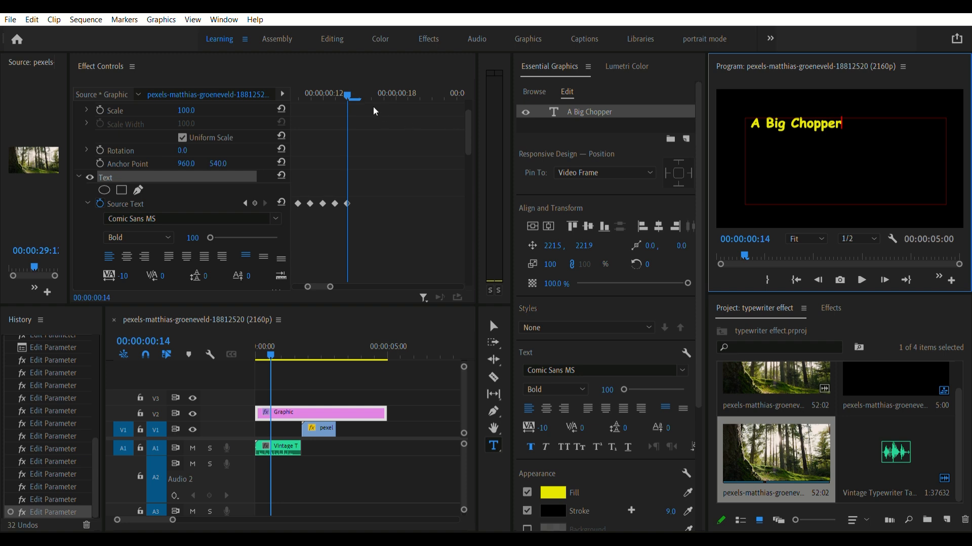
click(350, 83)
key(Right)
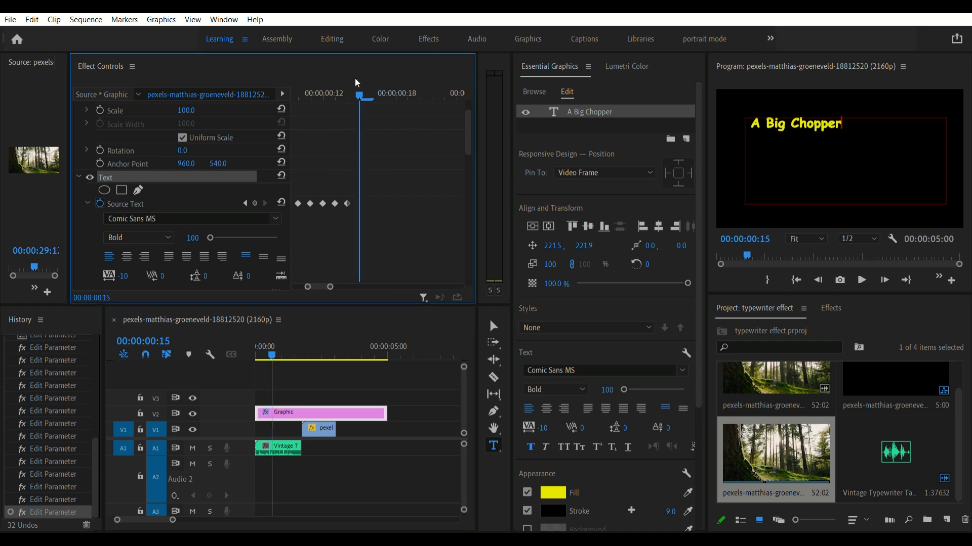
click(871, 127)
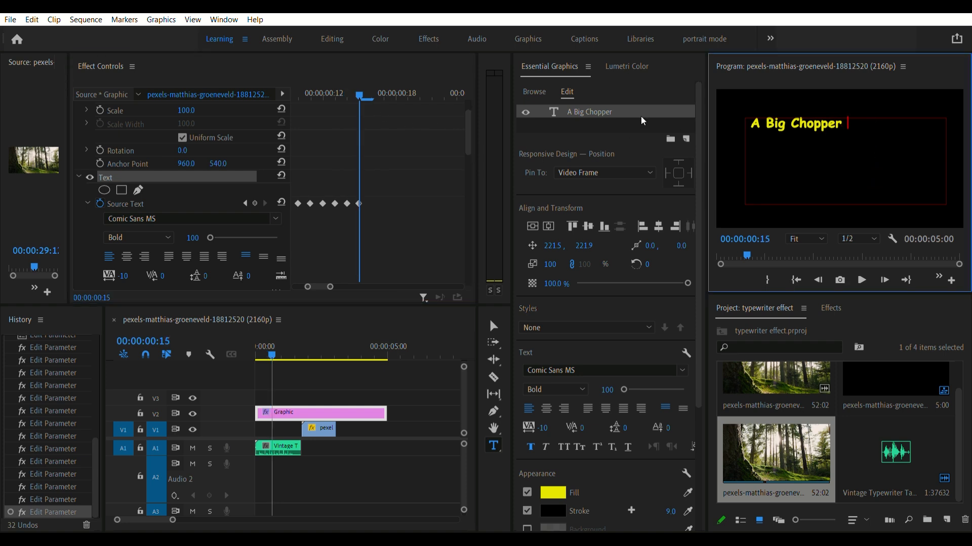
Step: Add a capital "E" at 00:00:00:16 and "n" at 00:00:00:17 to make the text "A Big Chopper En"
click(358, 81)
key(Right)
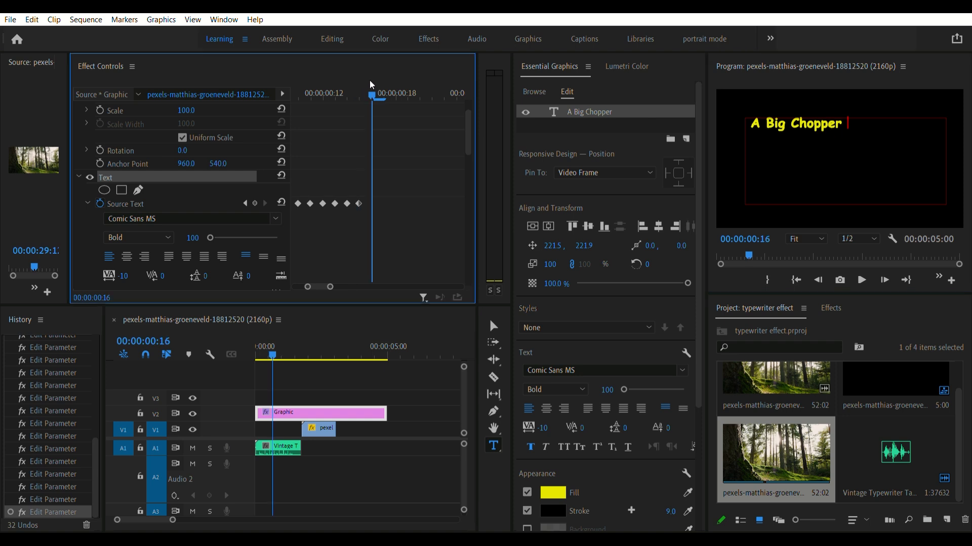
click(874, 122)
text(e)
key(BackSpace)
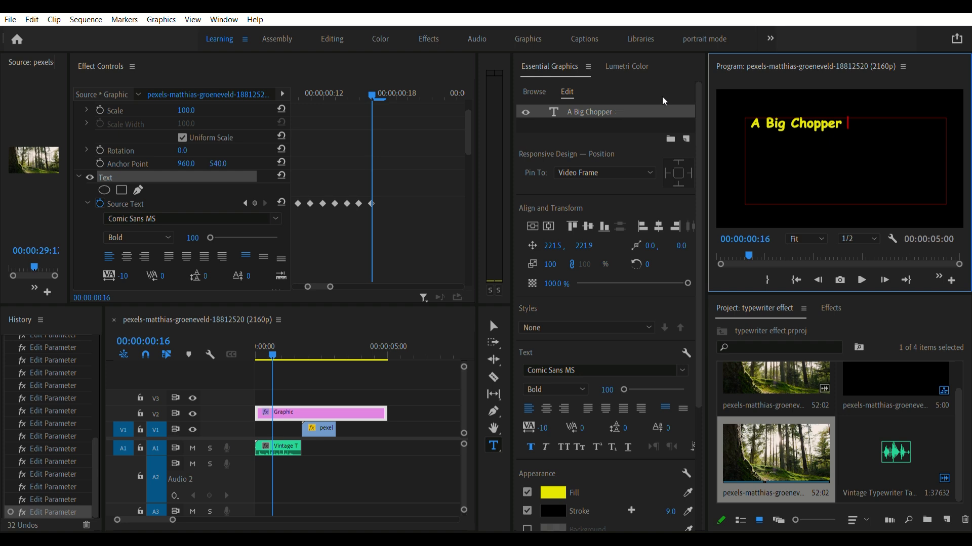
text(E)
click(383, 92)
click(883, 121)
text(n)
Step: Add "t" at 00:00:00:18 to complete "Ent" and a space at 00:00:00:19
click(388, 80)
key(Right)
click(883, 123)
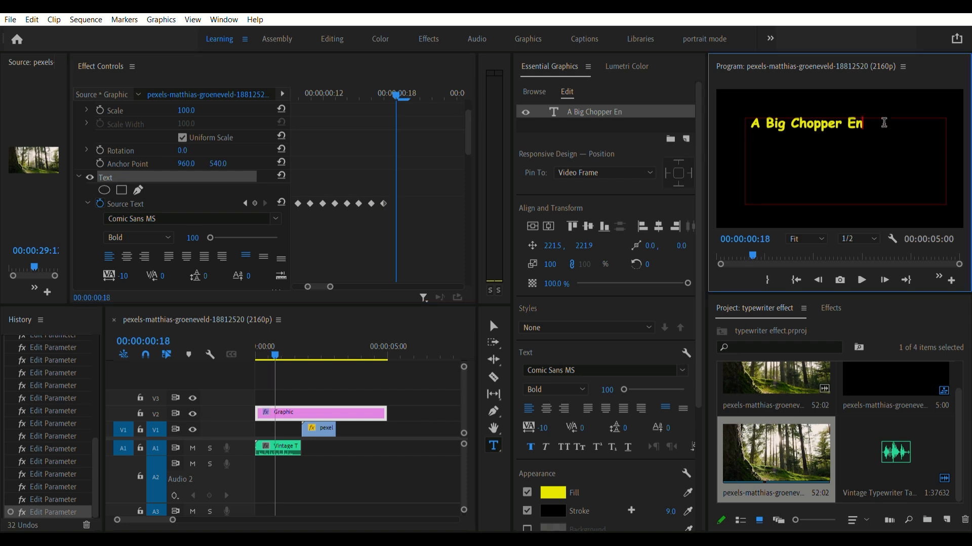
text(t)
click(396, 81)
key(Right)
click(898, 127)
Step: Extend the text with "F" at 00:00:00:20 and "i" at 00:00:00:21 to read "A Big Chopper Ent Fi"
click(417, 80)
key(Right)
click(890, 125)
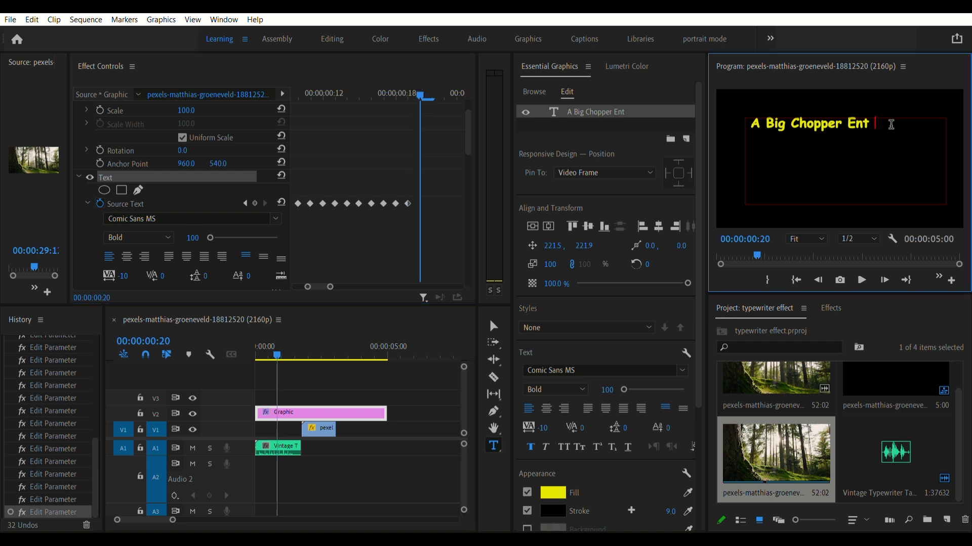
text(F)
click(422, 84)
key(Right)
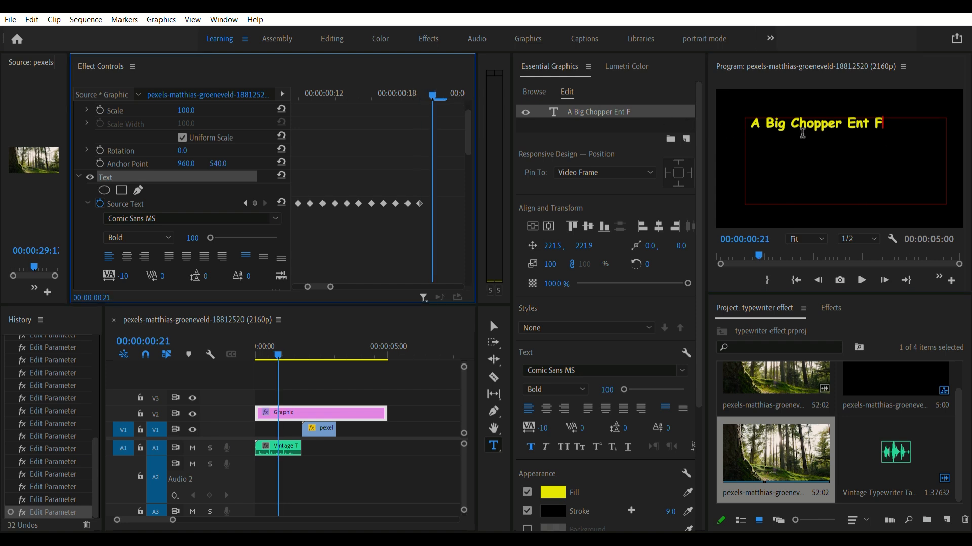
click(906, 120)
text(i)
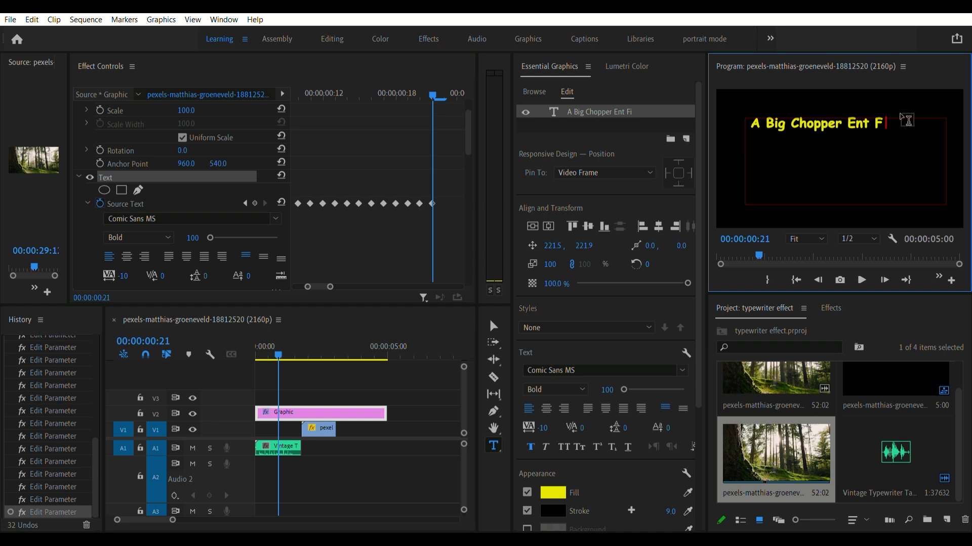
Step: Add "l" at 00:00:00:22 and "m" at 00:00:00:23 to complete the text "A Big Chopper Ent Film"
click(436, 79)
key(Right)
click(915, 117)
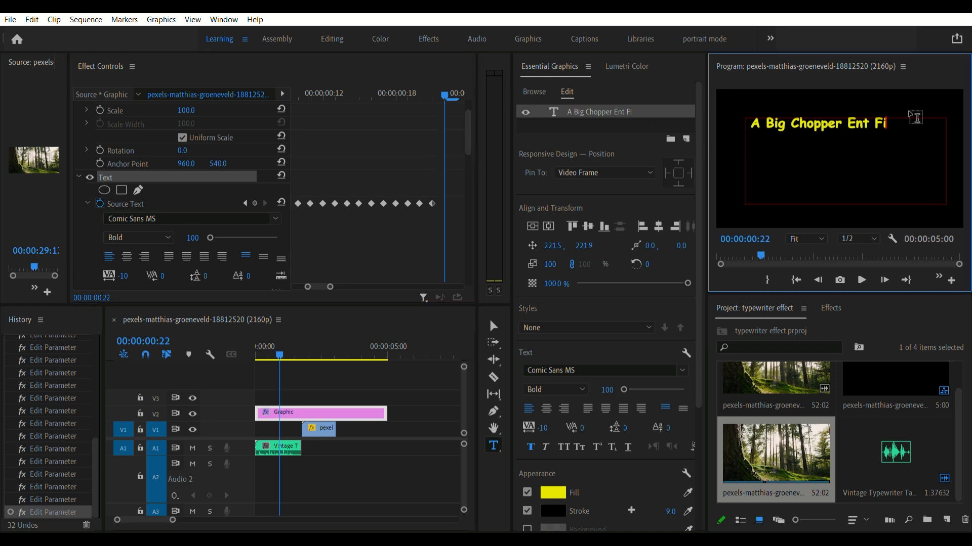
text(l)
click(445, 78)
key(Right)
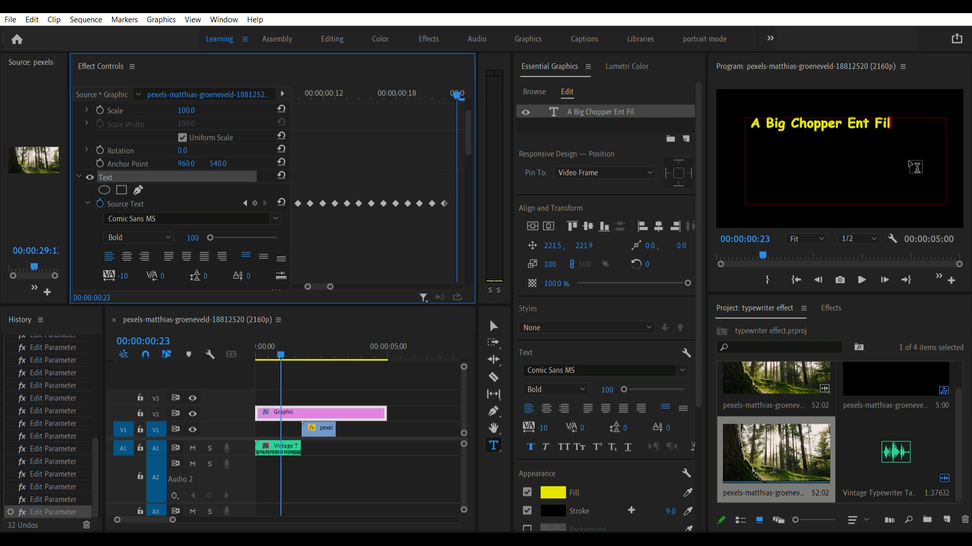
click(919, 124)
text(m)
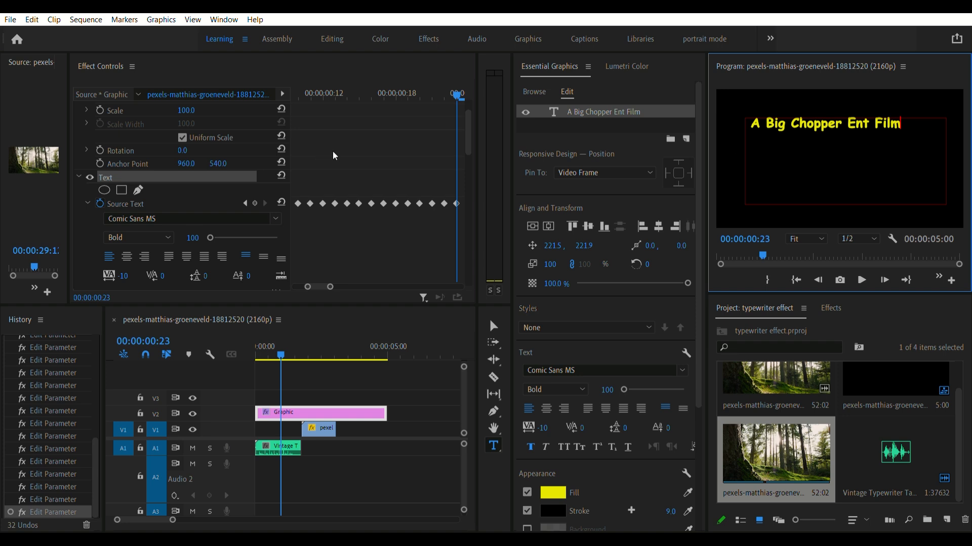
Step: Move the title graphic down and right with Vector Motion to position 1090, 833
drag(467, 136, 466, 125)
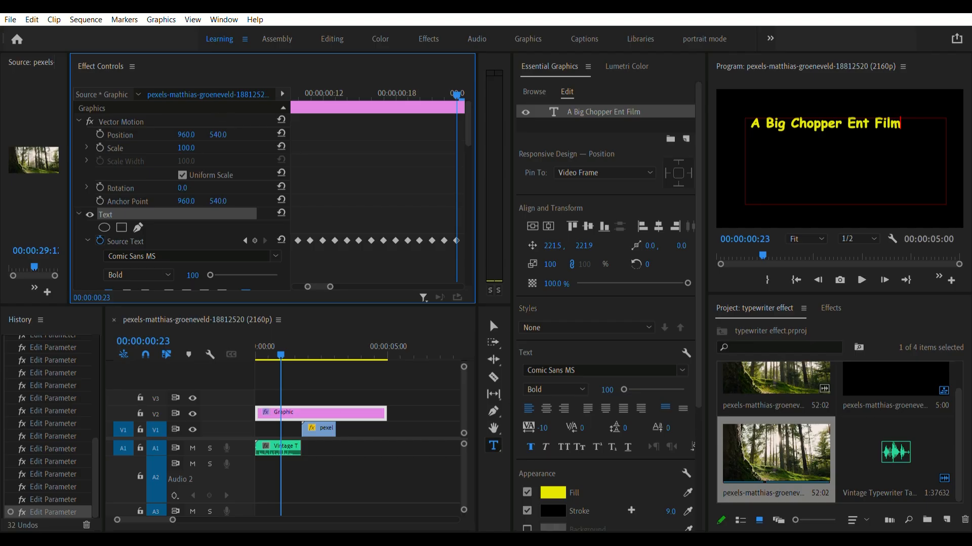
drag(218, 135, 312, 135)
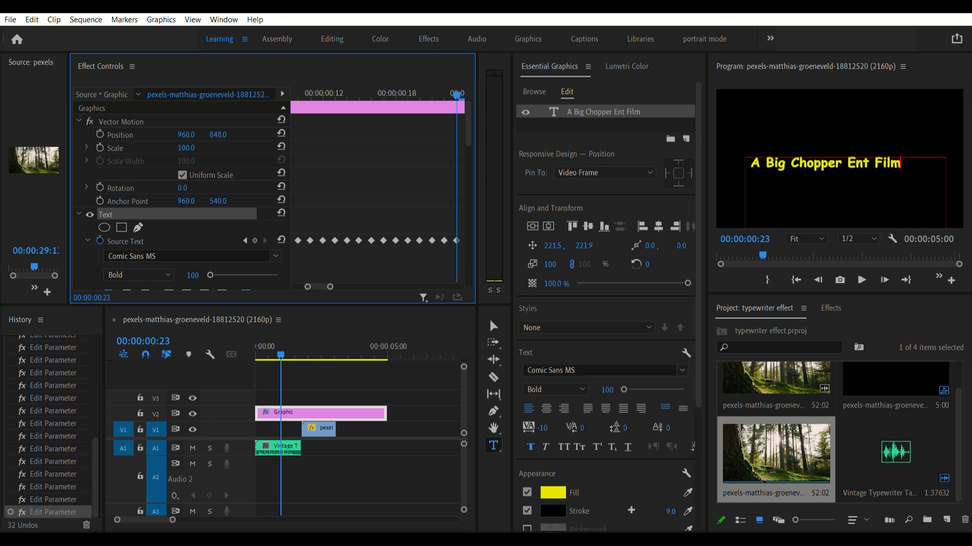
drag(190, 132, 244, 133)
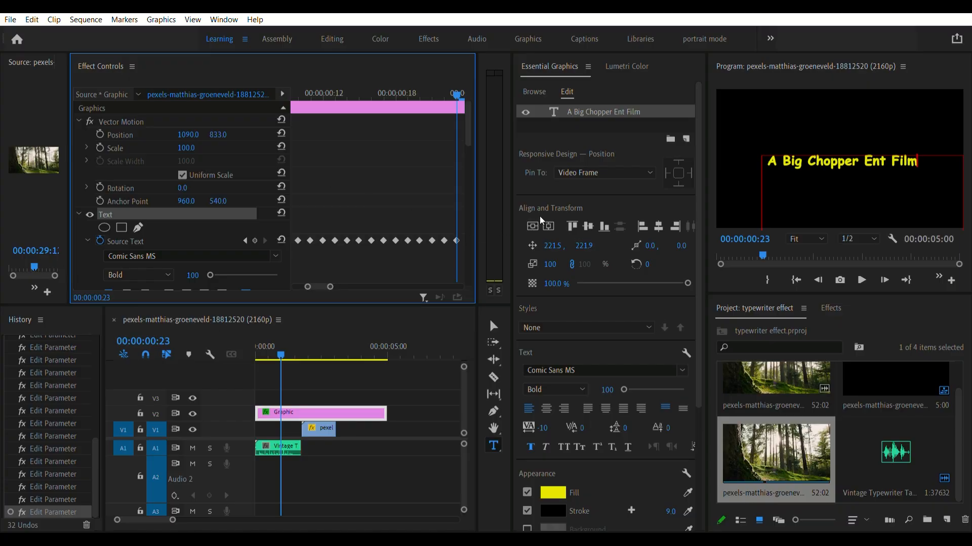
Step: Center-align the title text horizontally and vertically, and shift the graphic's Vector Motion position to 1250, 1092
click(548, 223)
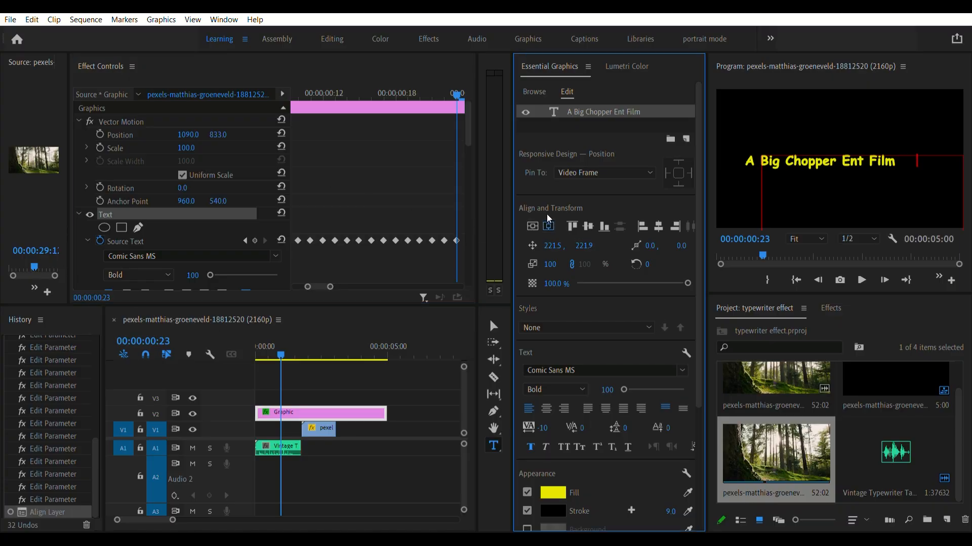
click(532, 220)
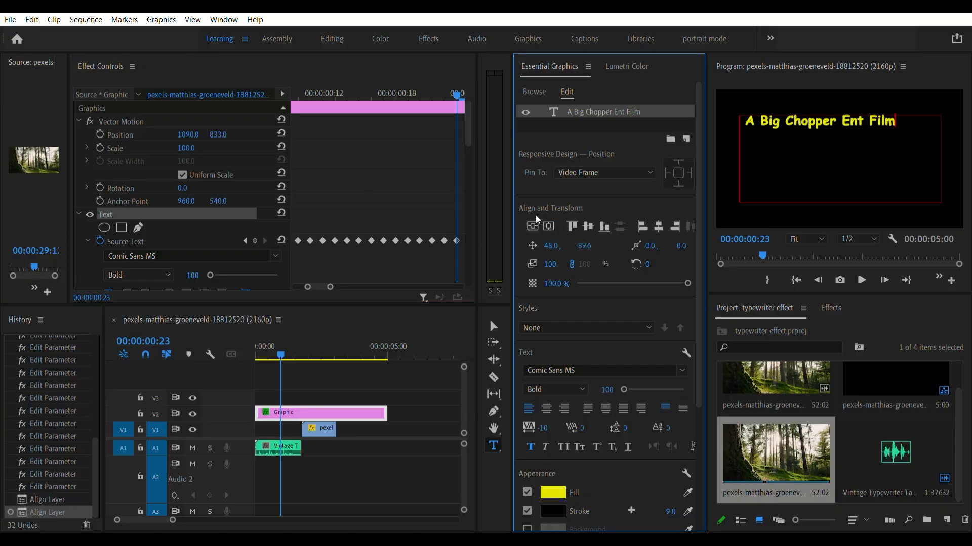
click(548, 217)
drag(188, 134, 354, 134)
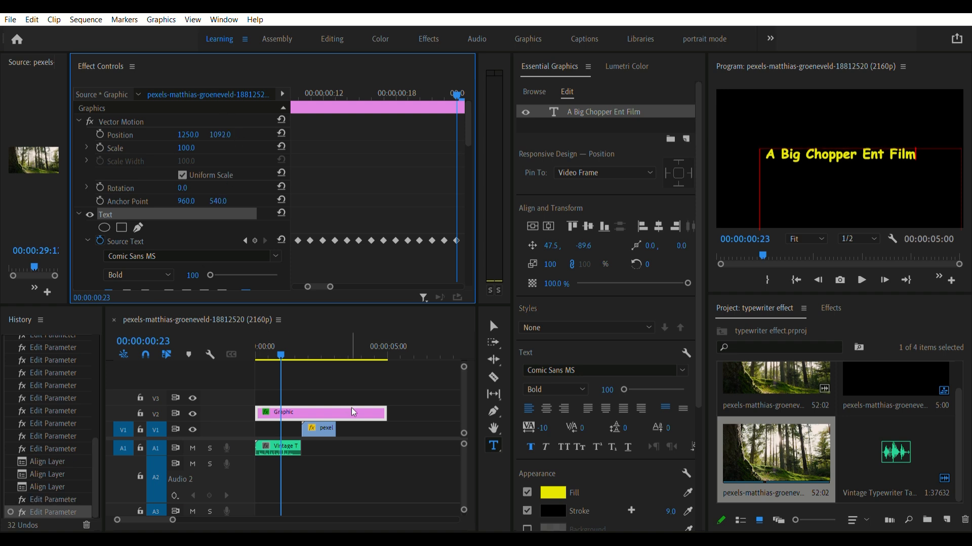
Step: Shorten the title clip to end just before the forest clip begins, and trim the typewriter audio's start to 00:00:00:04
drag(398, 408, 302, 395)
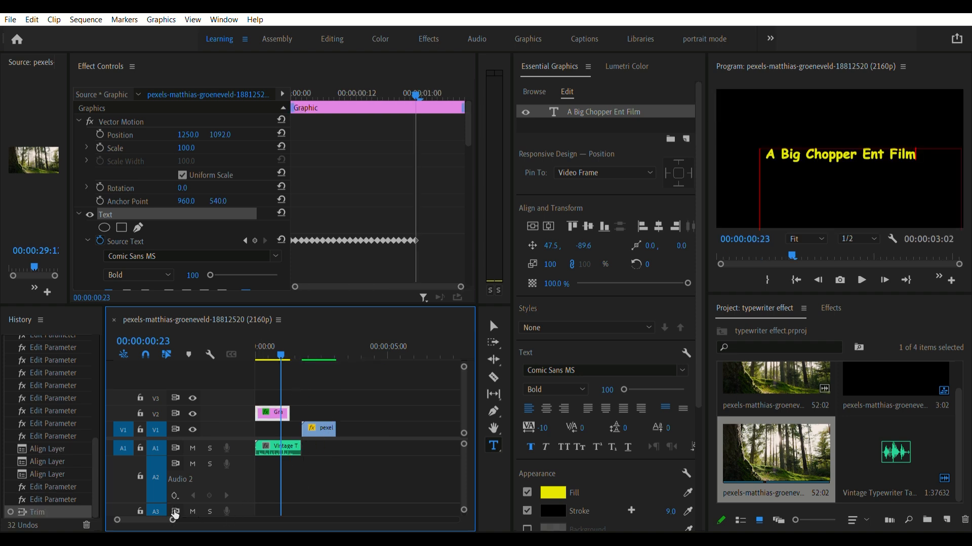
drag(173, 519, 140, 505)
double_click(240, 441)
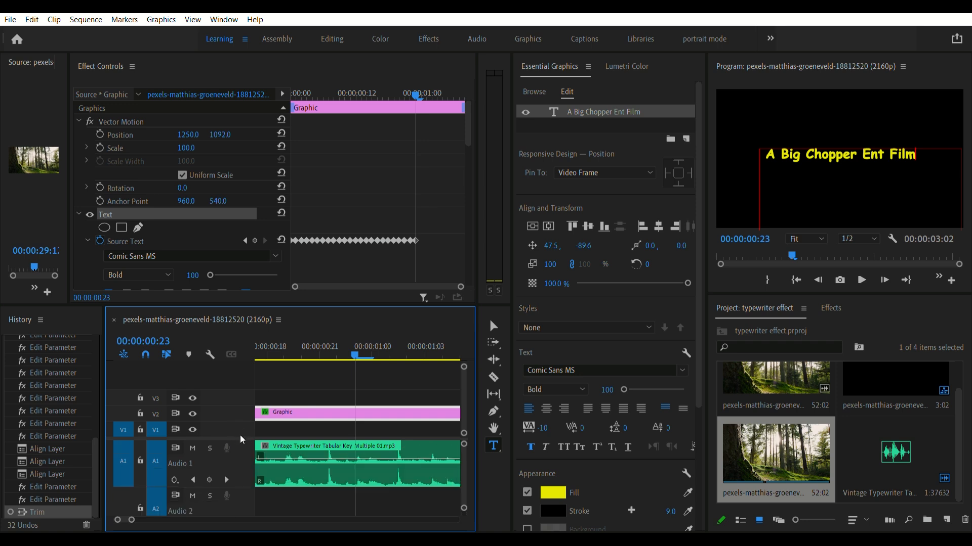
drag(303, 348, 241, 432)
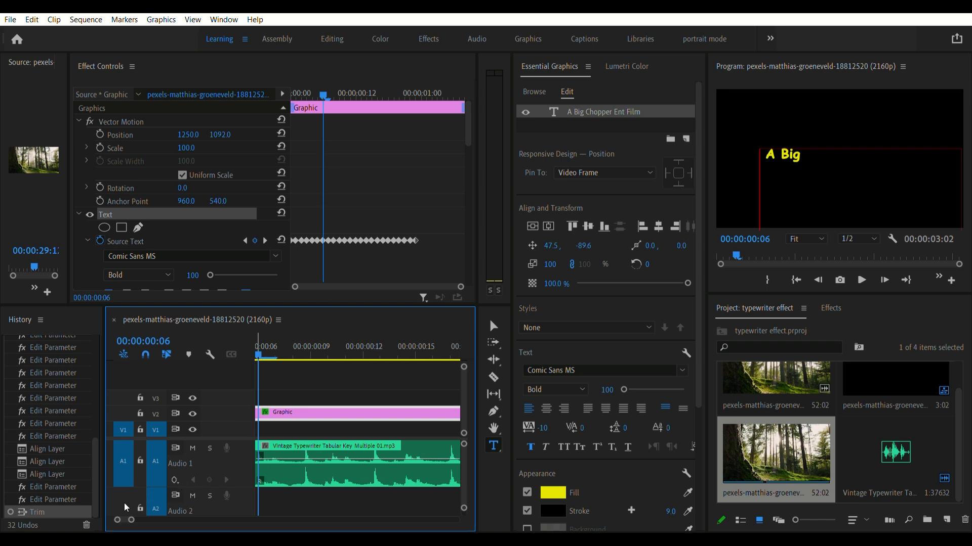
scroll(118, 513, up, 2)
drag(334, 348, 312, 337)
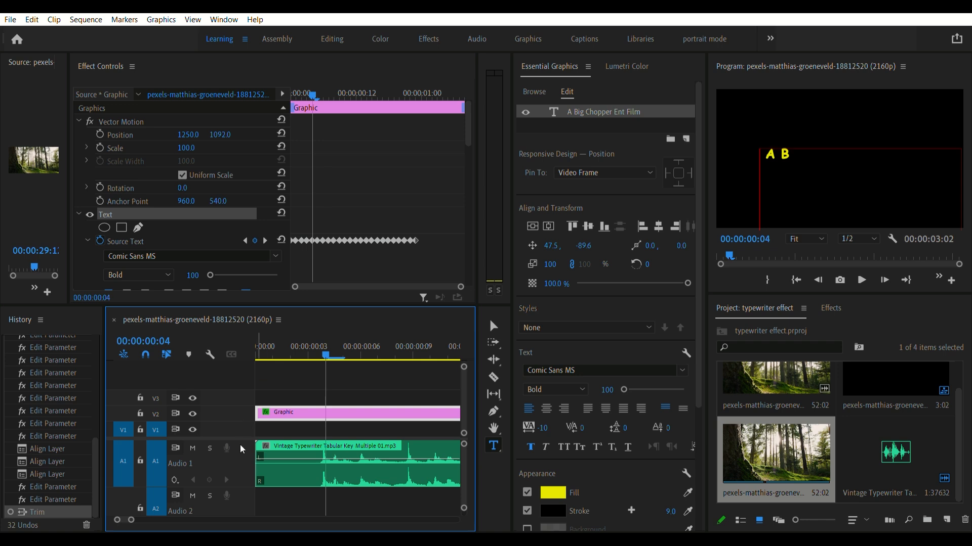
drag(271, 466, 338, 473)
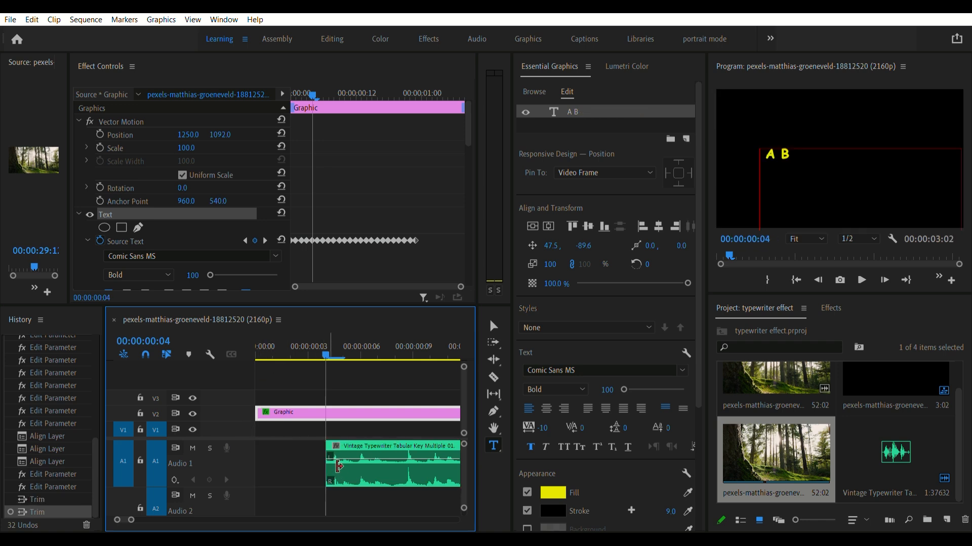
Step: Ripple delete the gap before the typewriter audio and trim the audio's end to match the end of the title clip
click(302, 456)
key(Delete)
scroll(349, 463, down, 10)
scroll(344, 465, down, 8)
scroll(347, 468, up, 2)
drag(427, 452, 324, 449)
scroll(324, 455, up, 6)
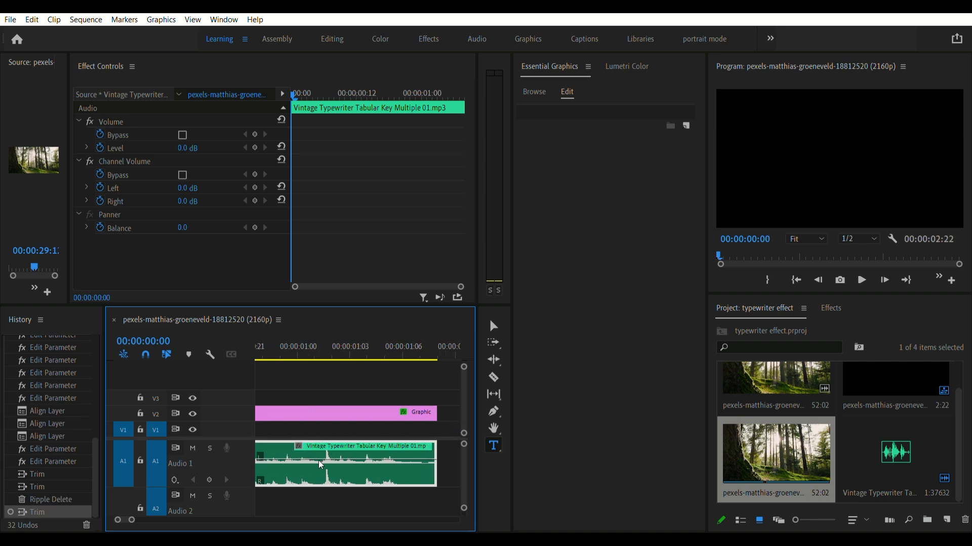
Step: Move the forest clip on V1 so it starts directly at the end of the title clip
drag(131, 520, 178, 519)
drag(324, 423, 317, 425)
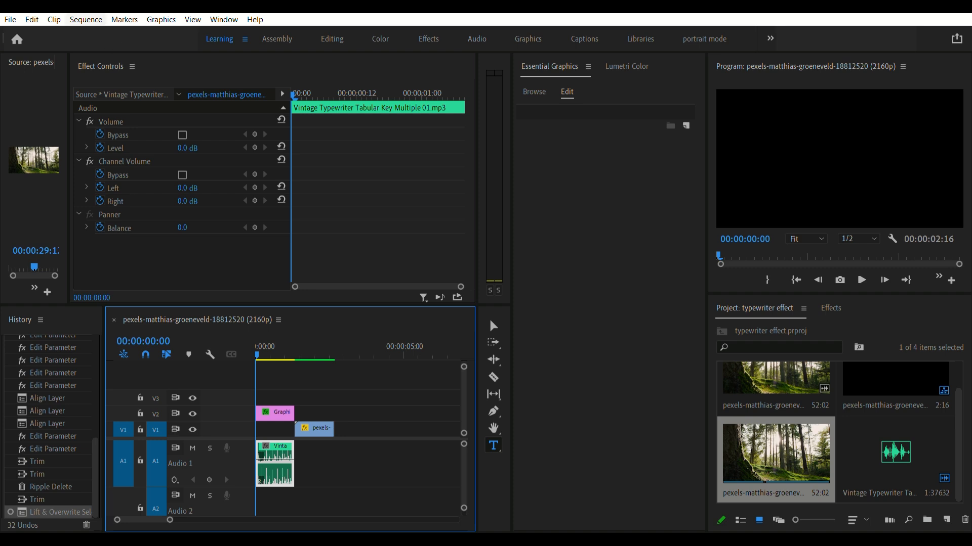
Step: Play the sequence from the beginning and replay the transition from the title to the forest clip to check the typewriter effect
key(space)
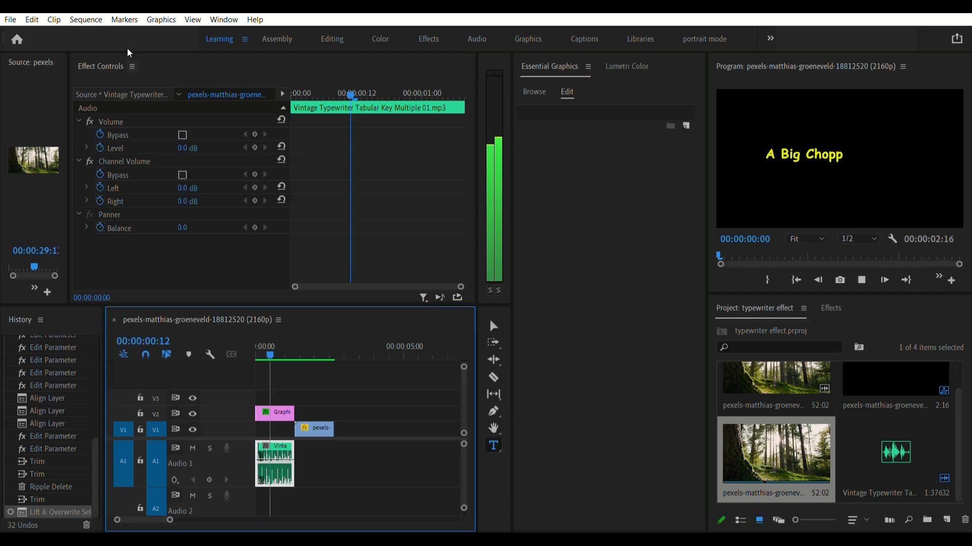
key(space)
key(Home)
key(space)
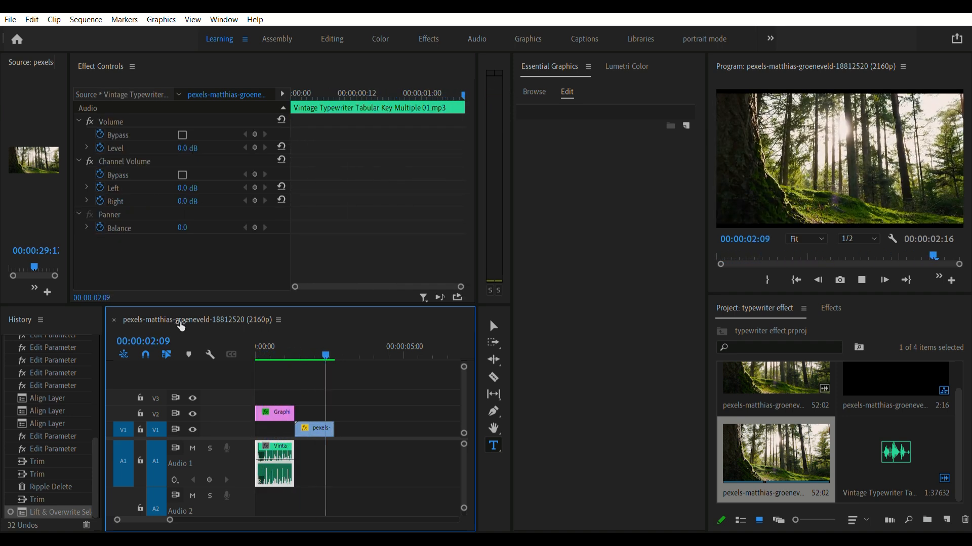
drag(306, 347, 288, 347)
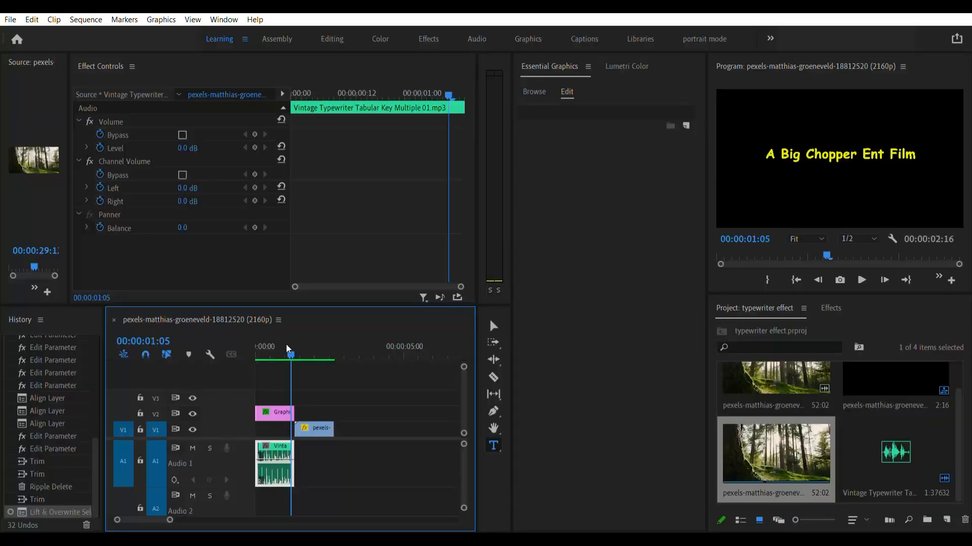
key(space)
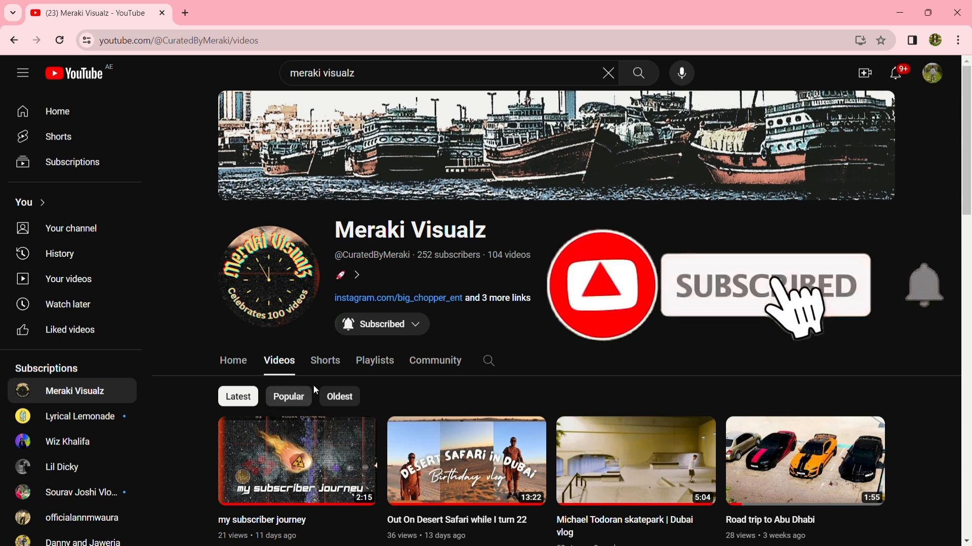
Step: On YouTube, sort the Meraki Visualz channel's videos by Popular, Oldest and Latest, and open the notifications
click(286, 396)
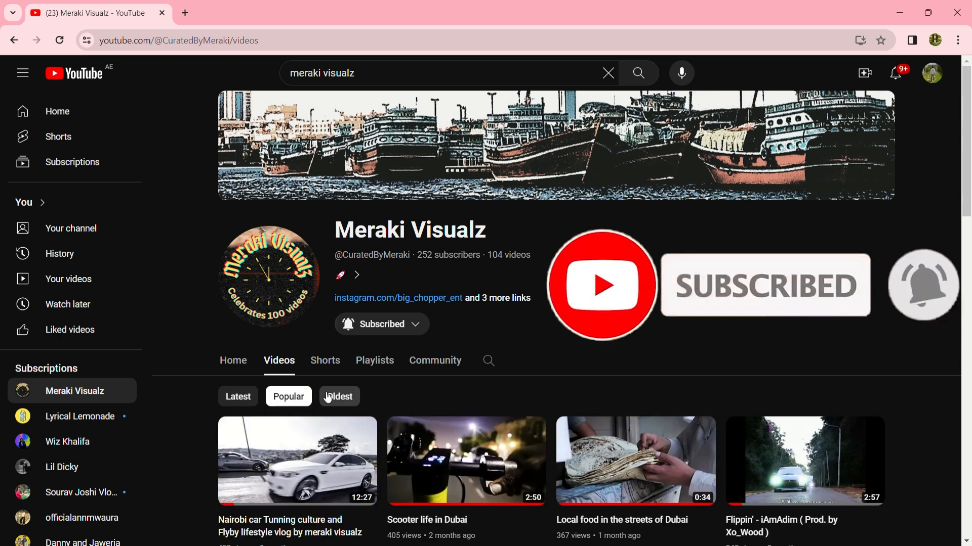
click(328, 398)
click(257, 398)
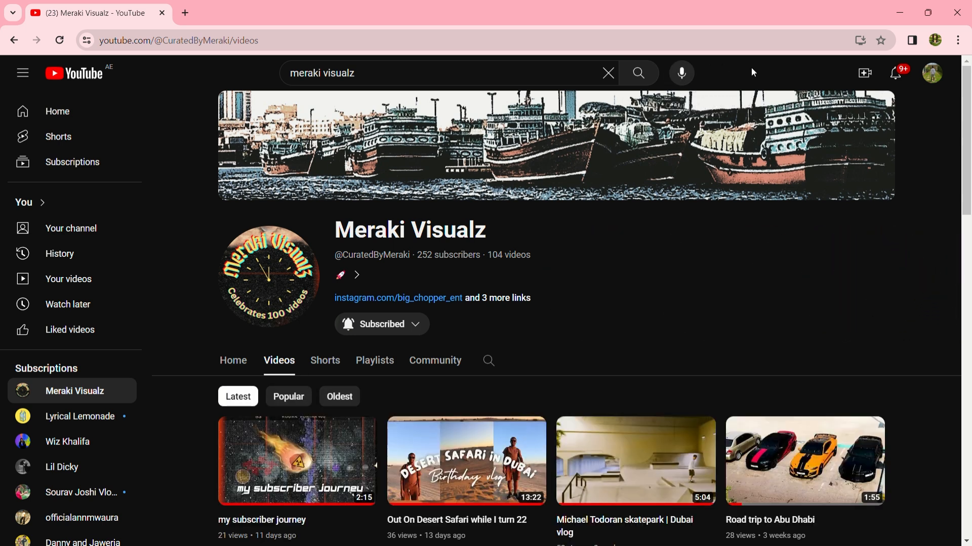
click(895, 73)
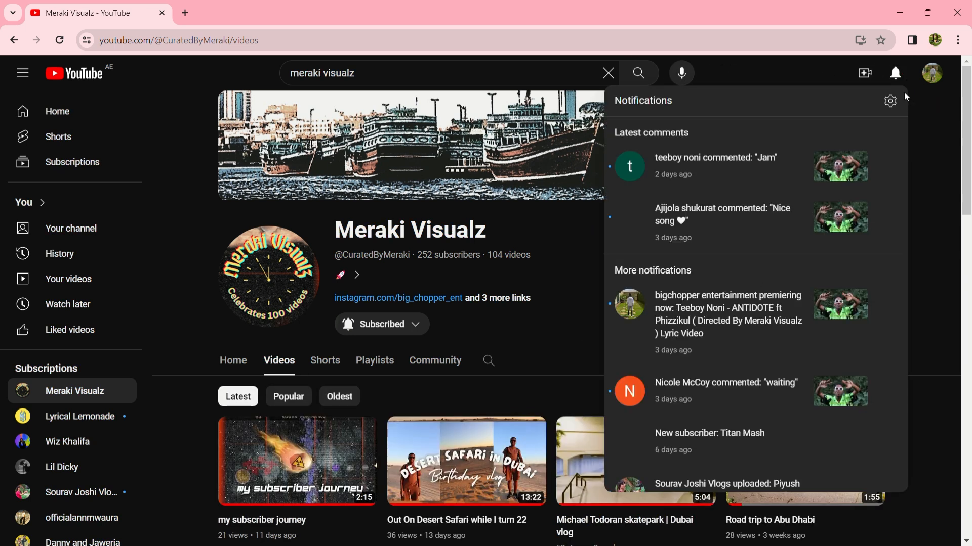